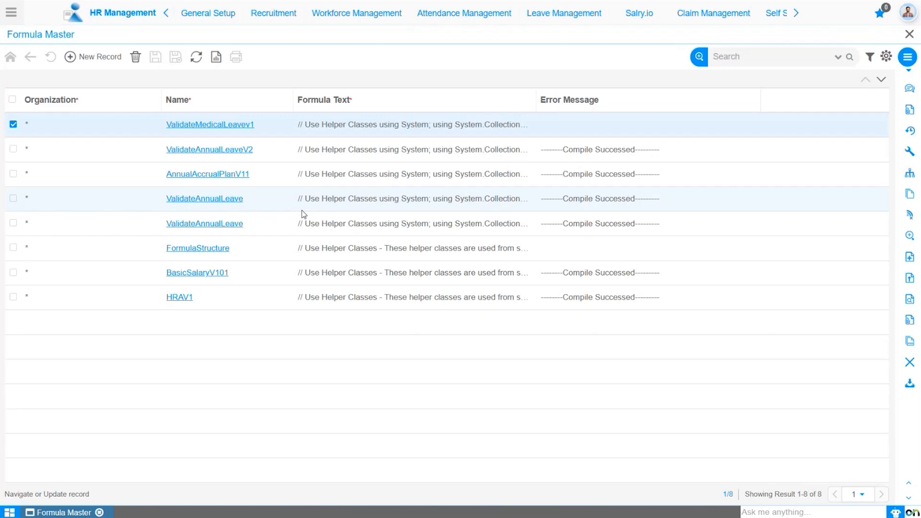
Copy the full formula text of the FormulaStructure record into the empty Class2.cs file in Visual Studio.
{"action": "left_click", "coordinate": [222, 253]}
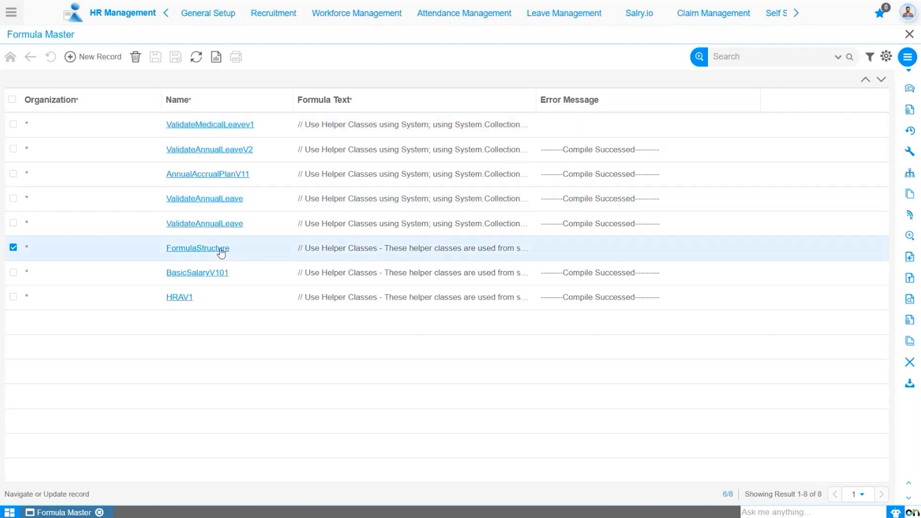
{"action": "left_click", "coordinate": [404, 218]}
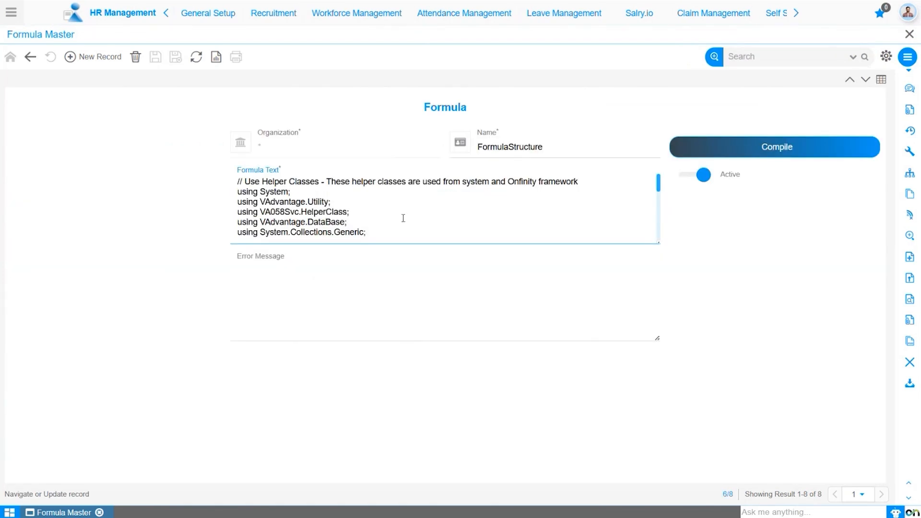
{"action": "key", "text": "ctrl+a"}
{"action": "key", "text": "ctrl+c"}
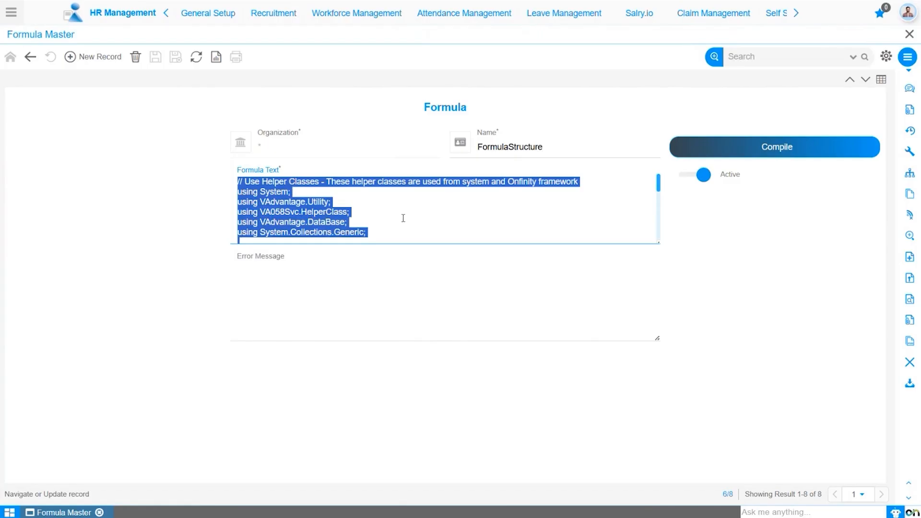
{"action": "key", "text": "alt+Tab"}
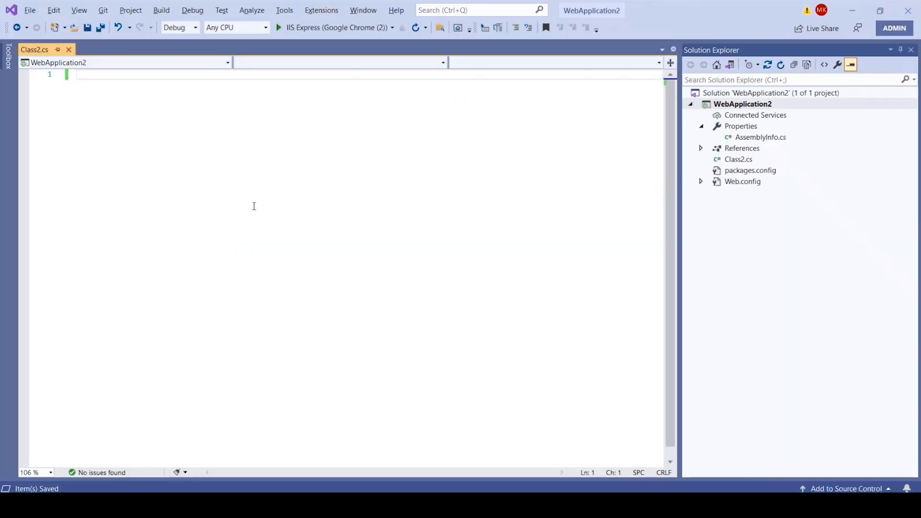
{"action": "key", "text": "ctrl+v"}
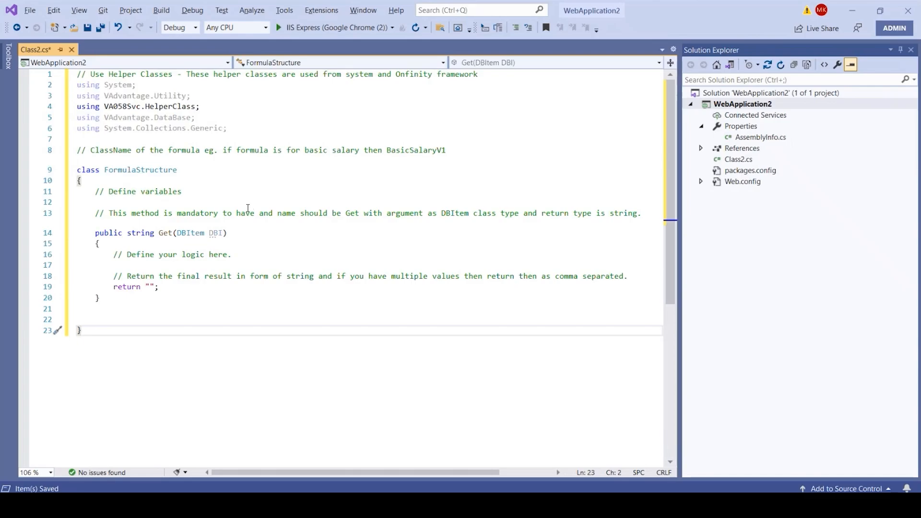
Rename the class to TaxDeductionV1 and declare decimal totalEarnings = 0, commented as holding the total earning on which the taxable amount is calculated.
{"action": "double_click", "coordinate": [153, 168]}
{"action": "type", "text": "TaxDeductionV1"}
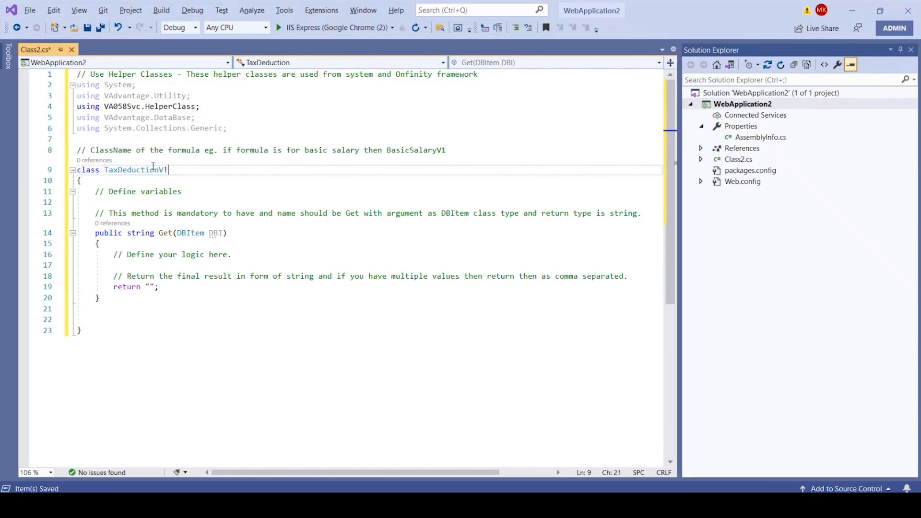
{"action": "left_click", "coordinate": [217, 193]}
{"action": "key", "text": "Return"}
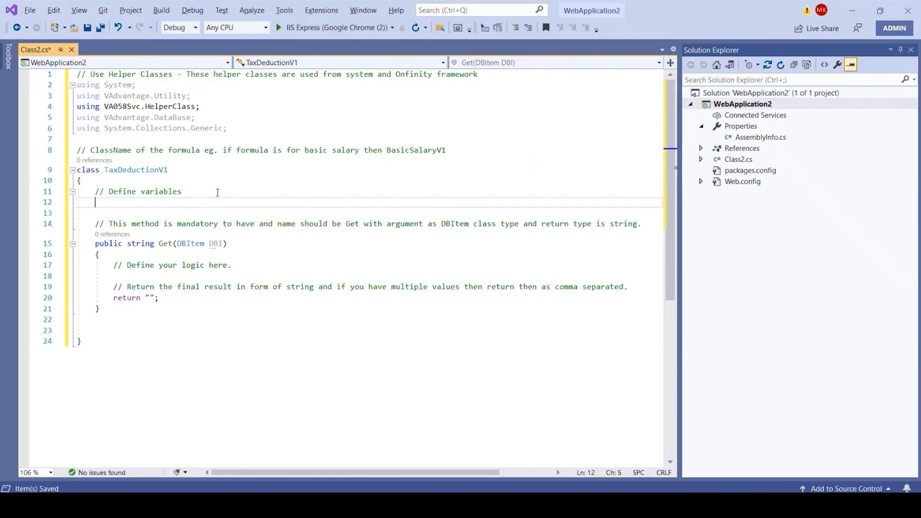
{"action": "type", "text": "decimal totalEarnings"}
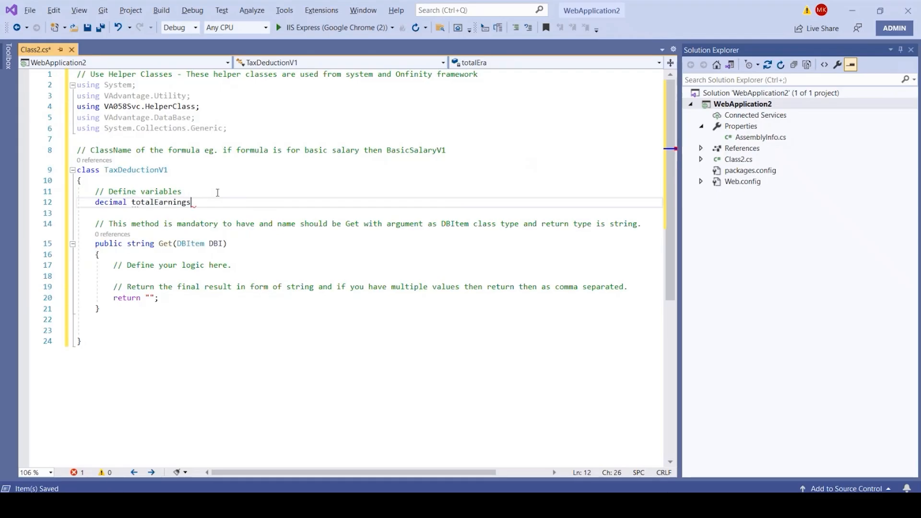
{"action": "type", "text": " = 0;// it will hold "}
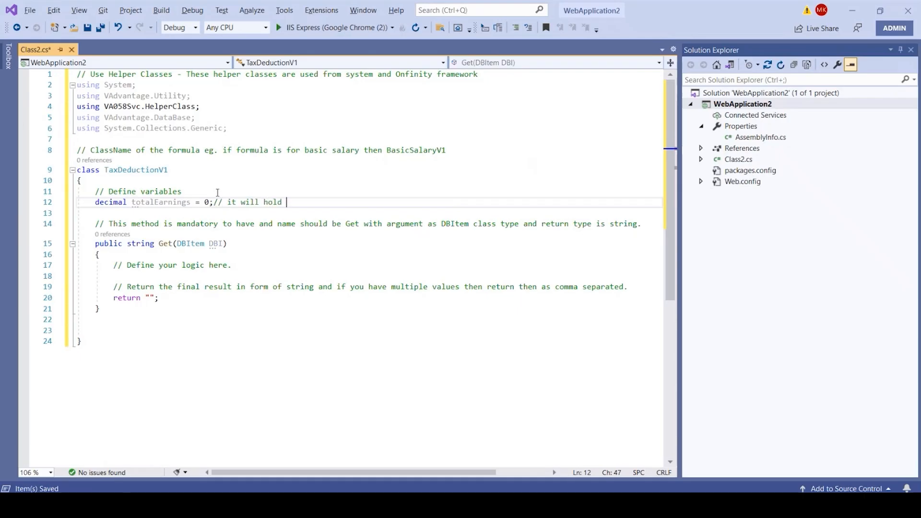
{"action": "type", "text": "the total eraning on the basis of which the taxable amount is calulated."}
Declare decimal deductionPercentage = 0 below totalEarnings, commented as holding the tax deduction percentage based on the slab of the earning.
{"action": "key", "text": "Return"}
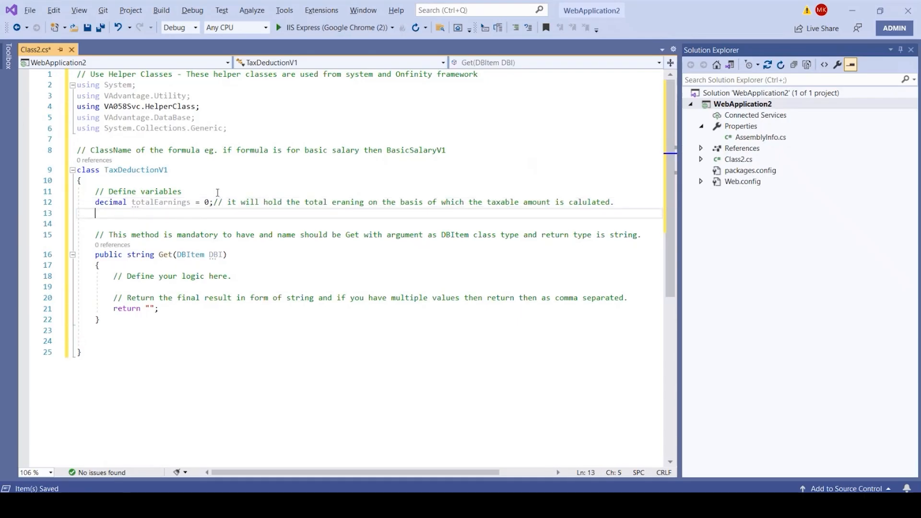
{"action": "type", "text": "decima"}
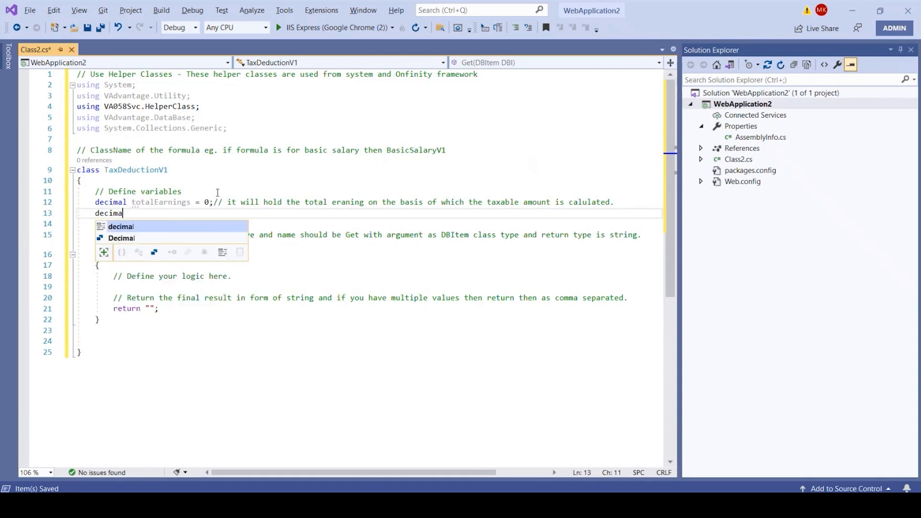
{"action": "type", "text": "l "}
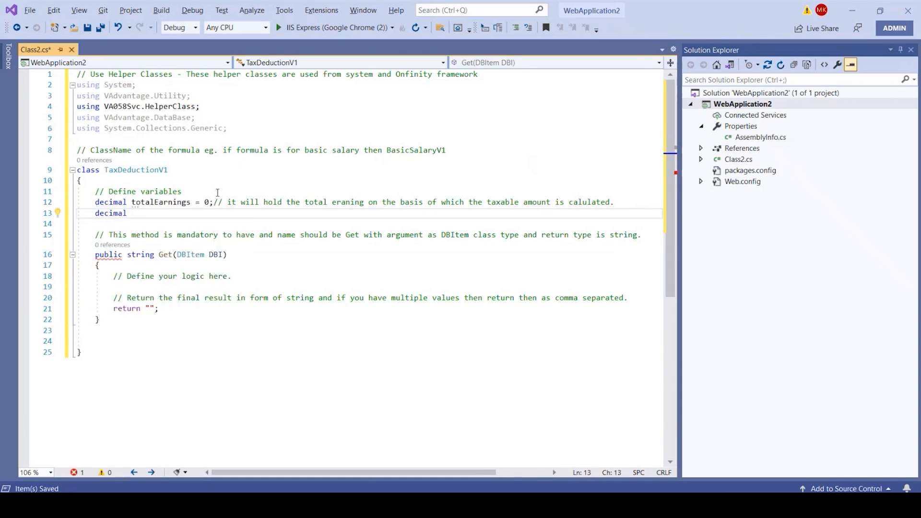
{"action": "type", "text": "dedu"}
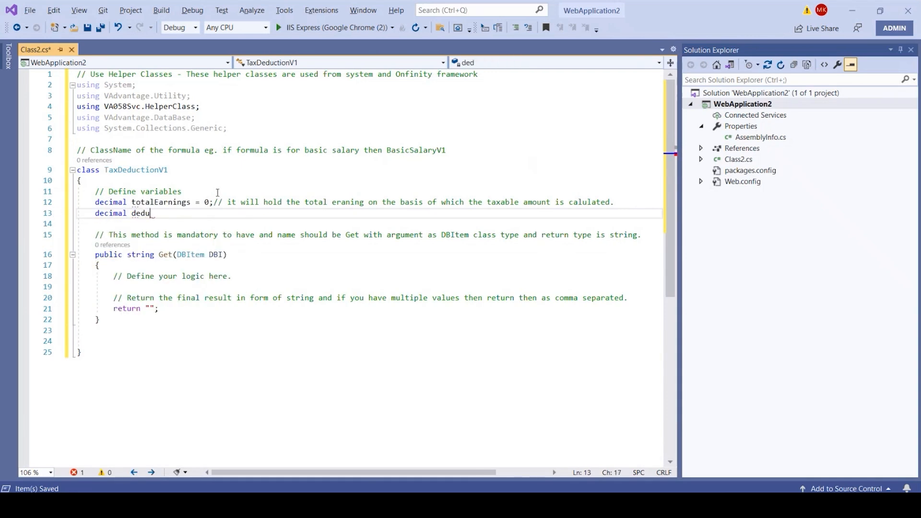
{"action": "type", "text": "ctionPerce"}
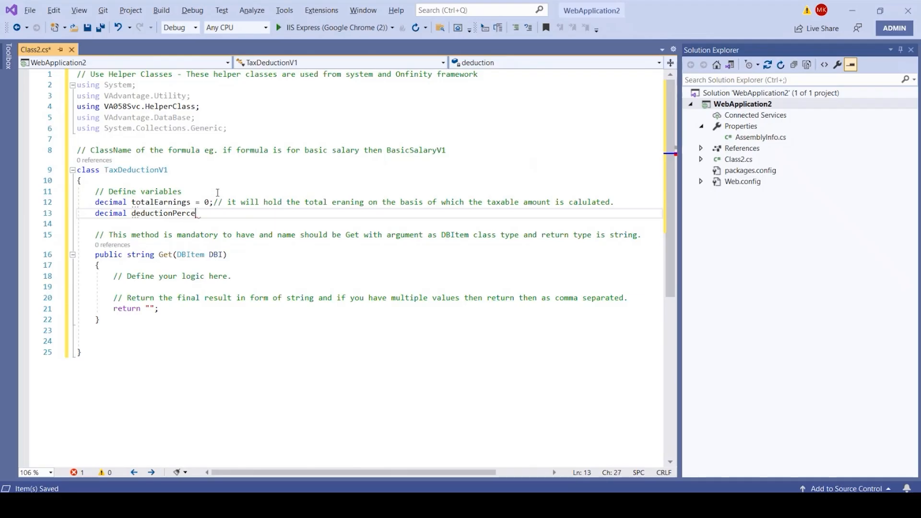
{"action": "type", "text": "ntage = 0;"}
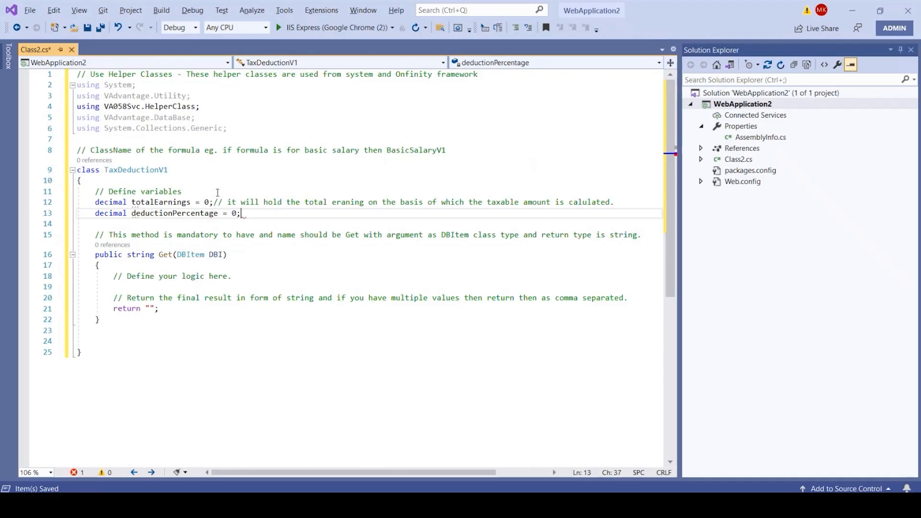
{"action": "type", "text": "// it will hold the percentage of tax deduction to be done on the basis of "}
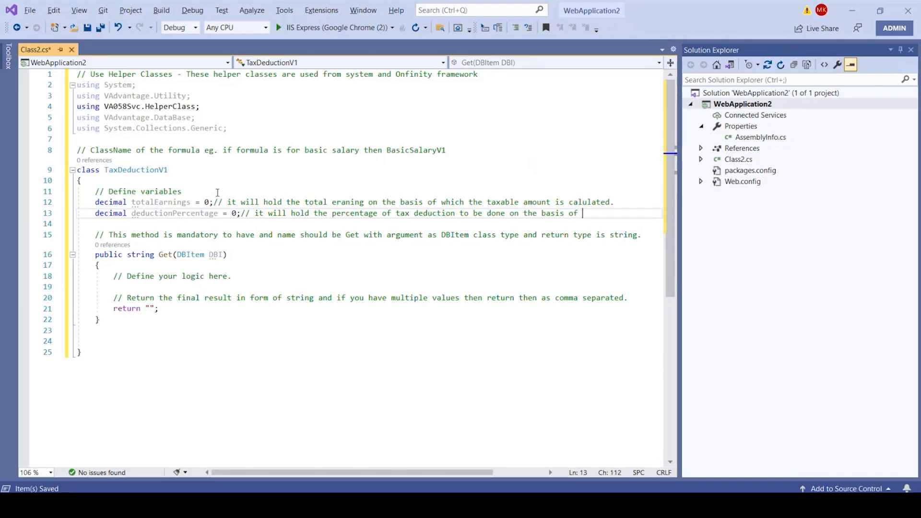
{"action": "type", "text": "slab of the earning."}
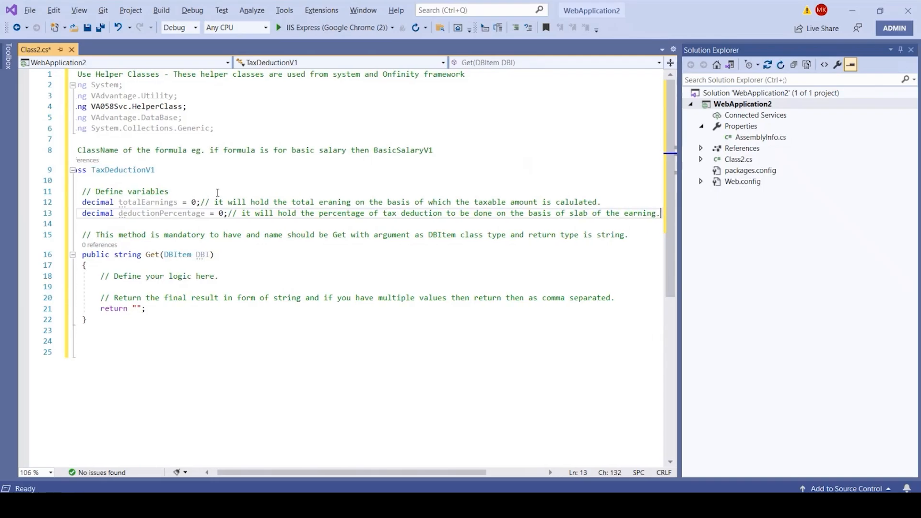
Declare decimal taxAmount = 0 below deductionPercentage with the comment "this will hold the final tax amount.".
{"action": "key", "text": "Return"}
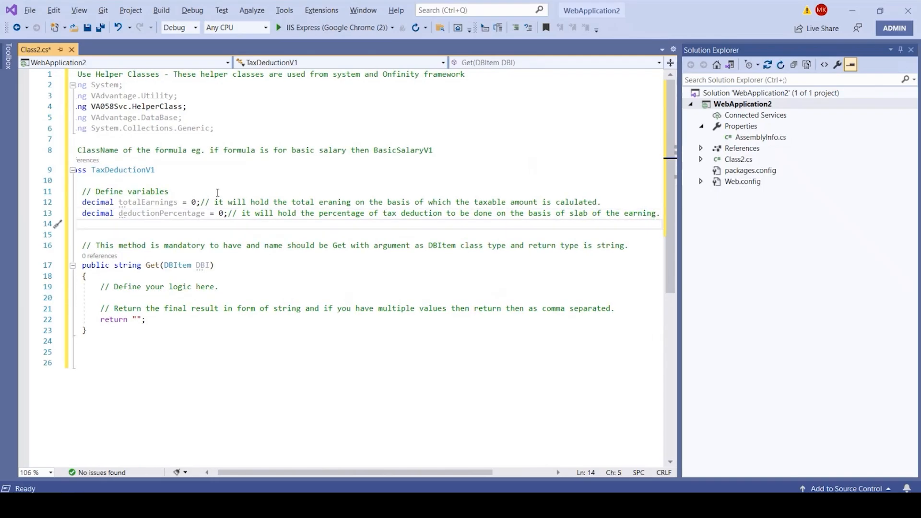
{"action": "type", "text": "decimal taxA"}
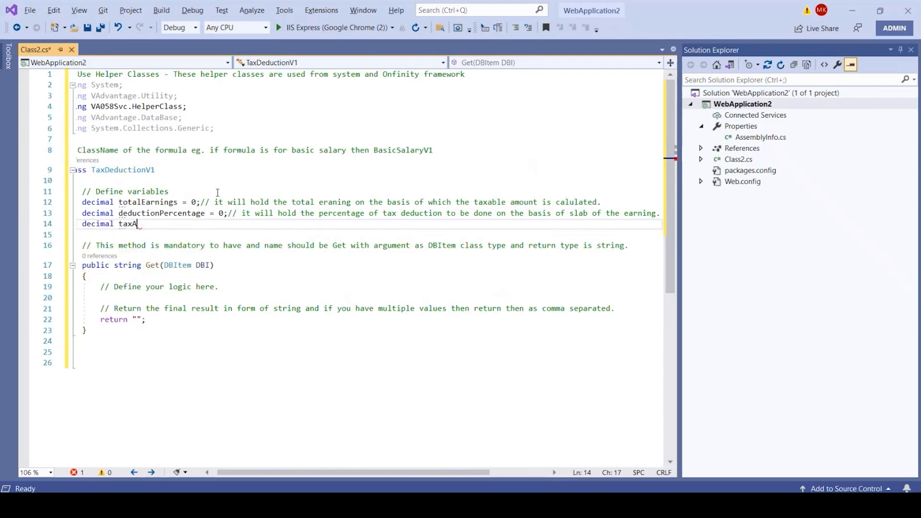
{"action": "type", "text": "mount = 0;// this will hold the final tax amount."}
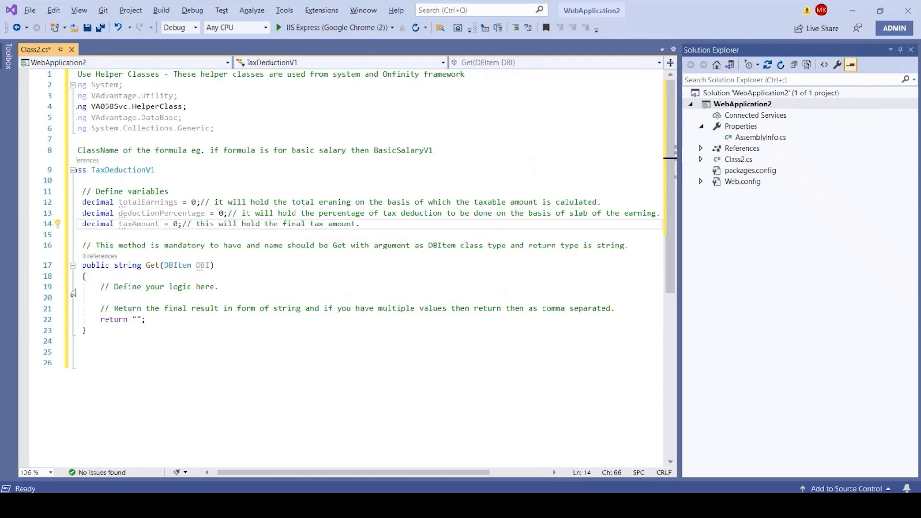
Add the comment "Get the total eraning of the processing employee." below the logic placeholder in the Get method and save the file.
{"action": "left_click", "coordinate": [225, 287]}
{"action": "key", "text": "Return"}
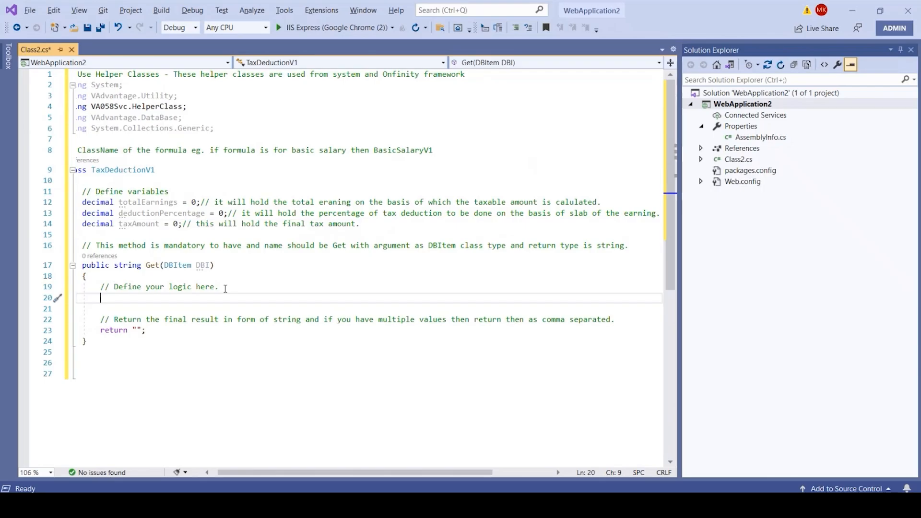
{"action": "key", "text": "Return"}
{"action": "type", "text": "// Get "}
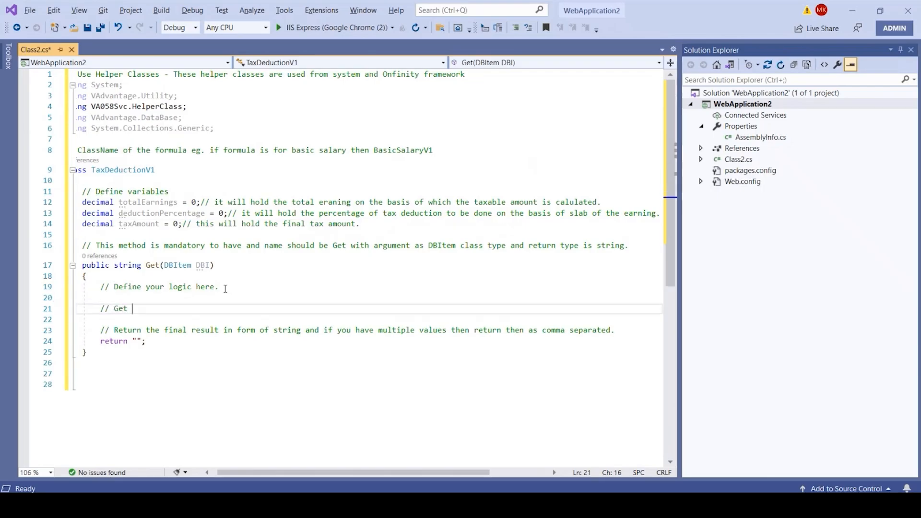
{"action": "type", "text": "the total eraning of the processing employee."}
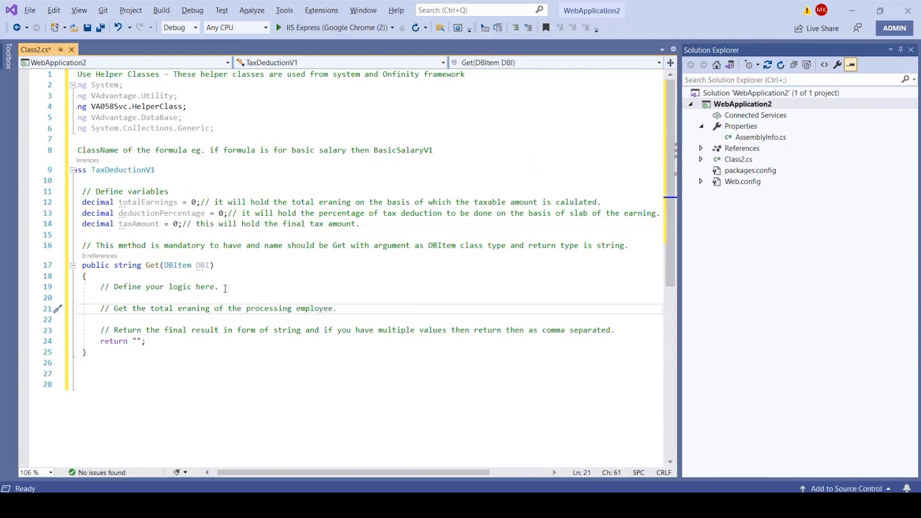
{"action": "key", "text": "ctrl+s"}
Switch to the HR Management web application and view the linked components of the Earning Component Balance definition.
{"action": "key", "text": "alt+Tab"}
{"action": "left_click", "coordinate": [207, 24]}
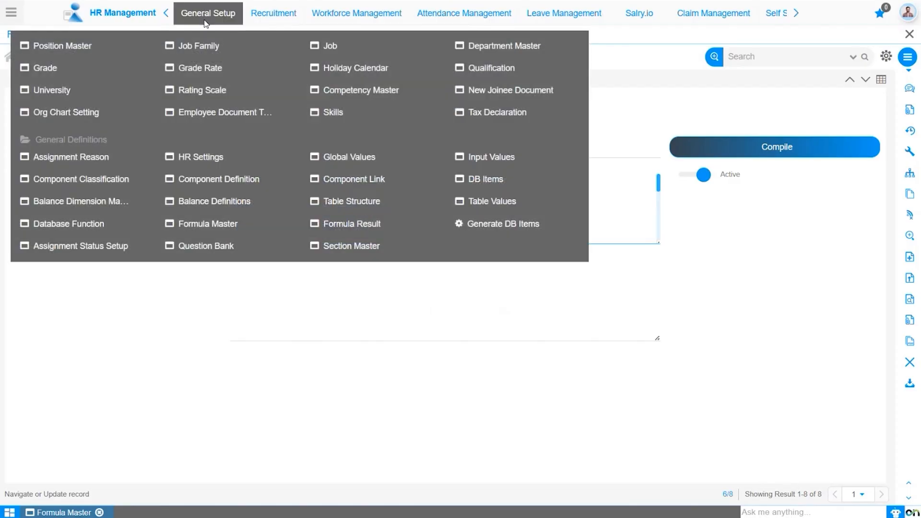
{"action": "left_click", "coordinate": [209, 205]}
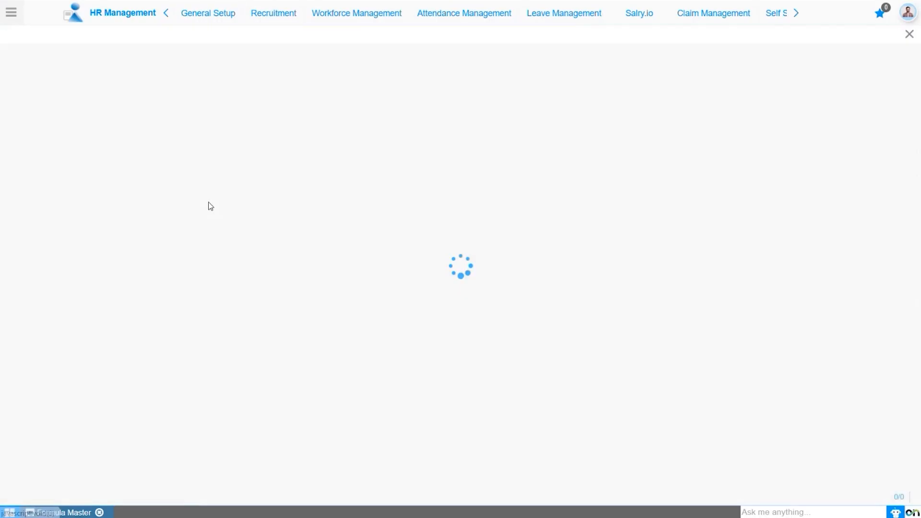
{"action": "left_click", "coordinate": [257, 128]}
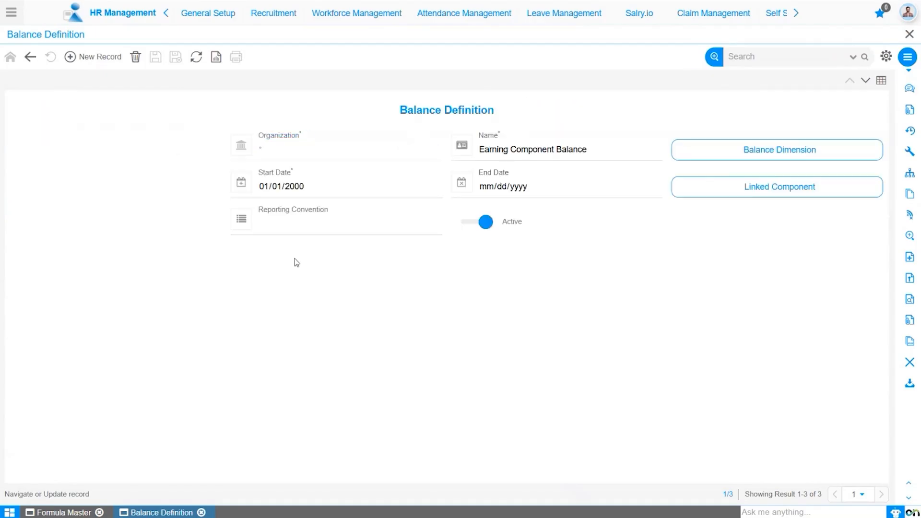
{"action": "left_click", "coordinate": [748, 195]}
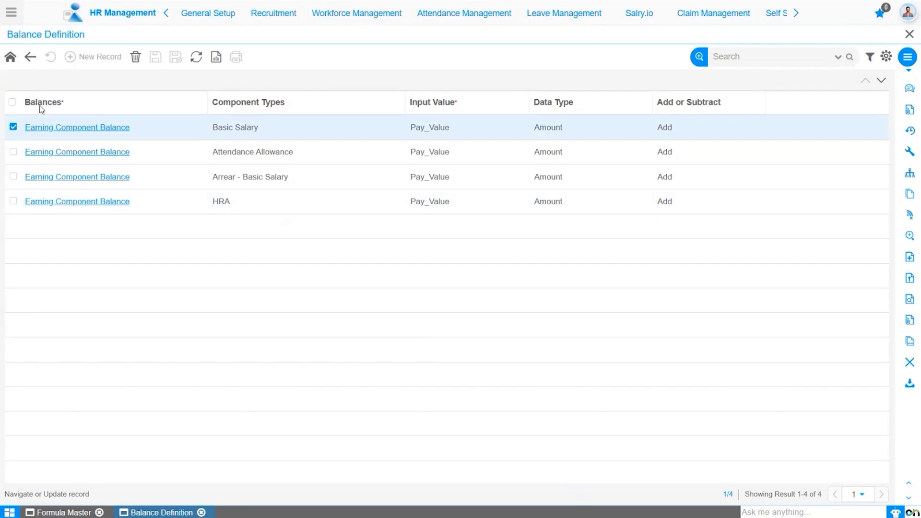
Search the DB Items for "earning" and select the Earning Component Balance item.
{"action": "left_click", "coordinate": [208, 15]}
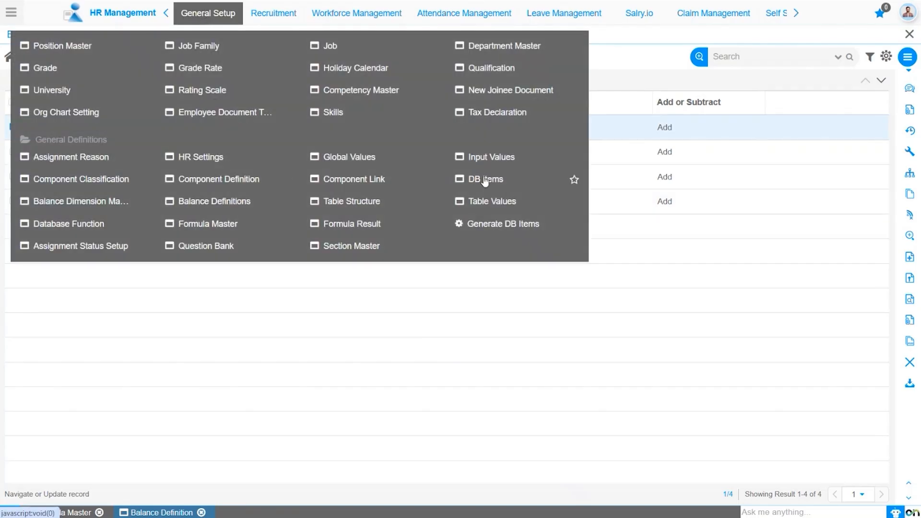
{"action": "left_click", "coordinate": [485, 179]}
{"action": "left_click", "coordinate": [762, 58]}
{"action": "type", "text": "earning"}
{"action": "key", "text": "Return"}
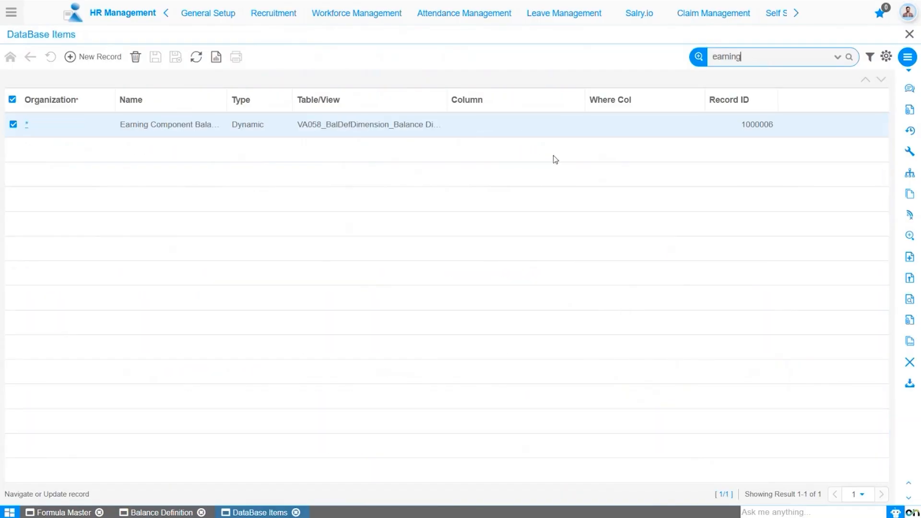
{"action": "left_click", "coordinate": [189, 128]}
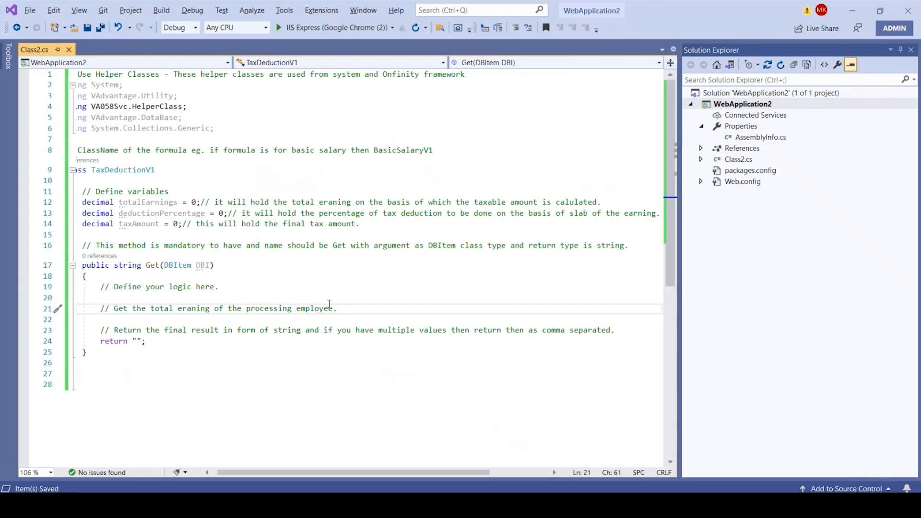
Below the total earning comment, assign totalEarnings = DBI.getDBItem("Earning Component Balance ASG DR", 0); in the Get method.
{"action": "key", "text": "Return"}
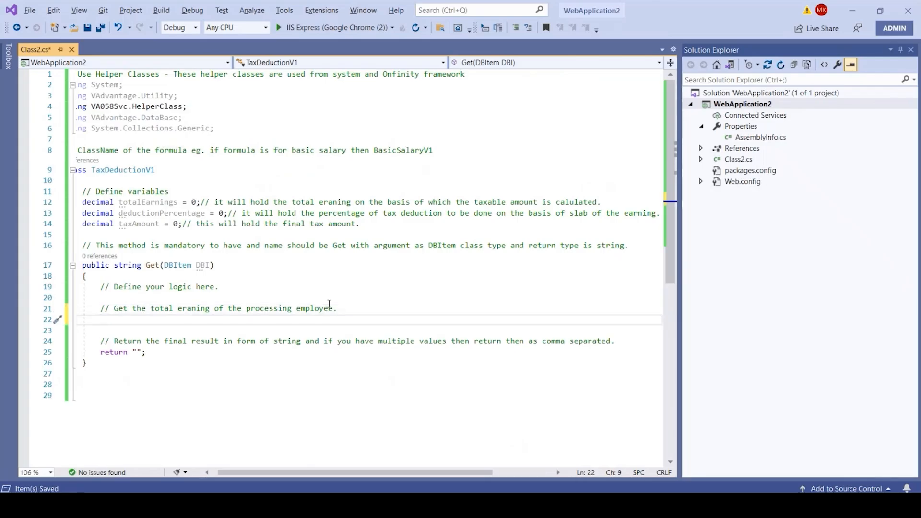
{"action": "type", "text": "tota"}
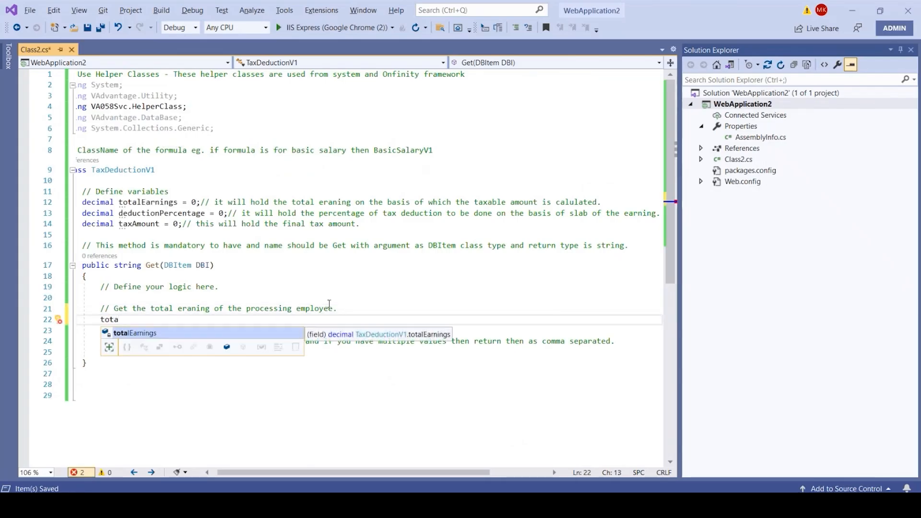
{"action": "type", "text": "lEarnings = DBI."}
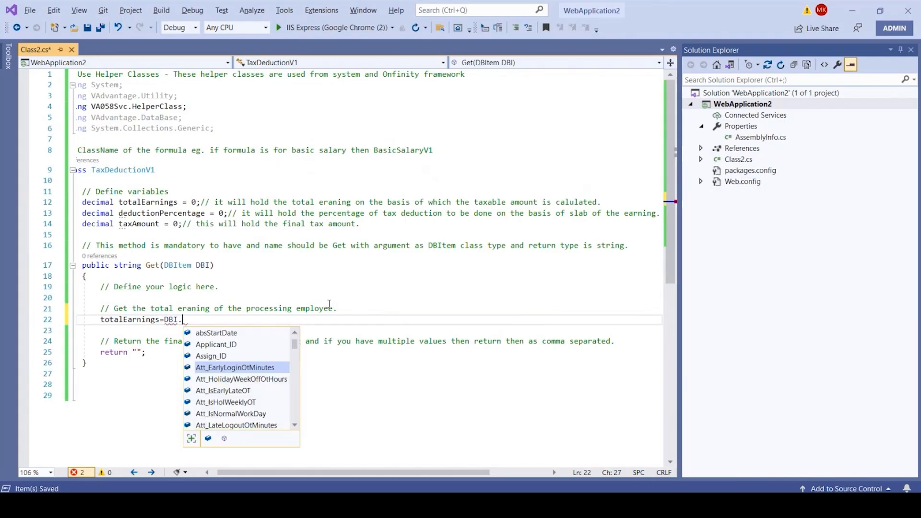
{"action": "type", "text": "getDBItem(\"Earning Component Balance ASG DR"}
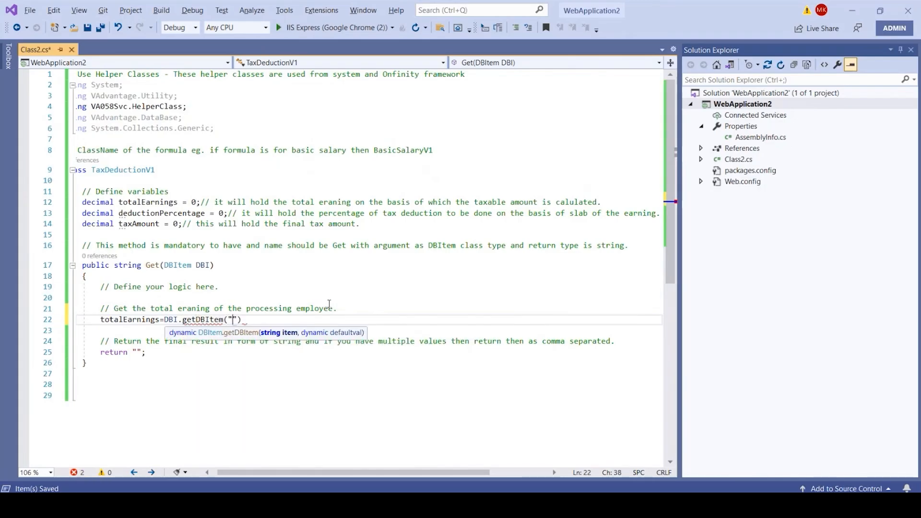
{"action": "type", "text": "\", 0"}
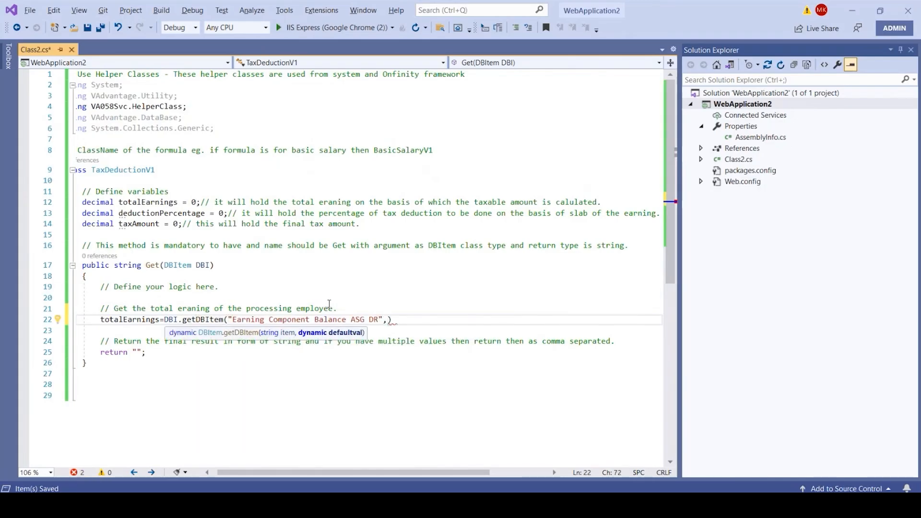
{"action": "type", "text": ");"}
{"action": "left_click", "coordinate": [129, 323]}
{"action": "double_click", "coordinate": [129, 324]}
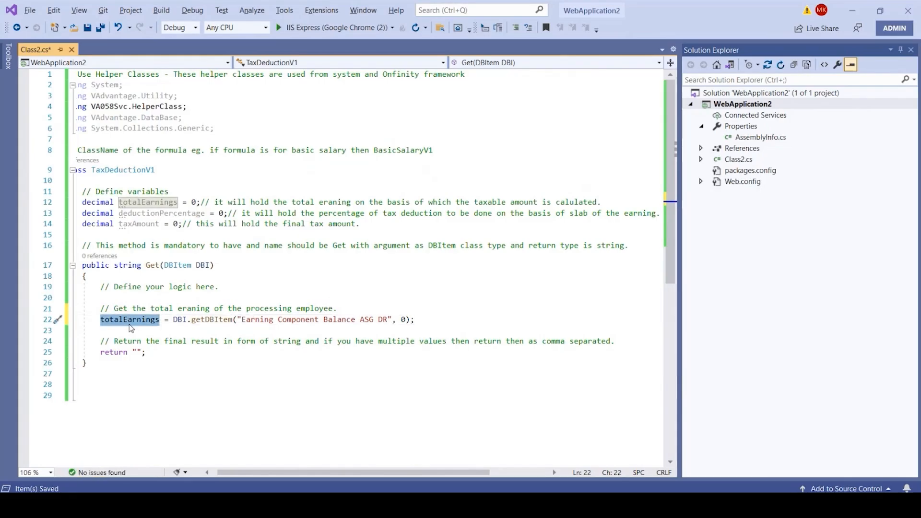
Add an if block with the condition totalEarnings>0 below the totalEarnings assignment.
{"action": "left_click", "coordinate": [416, 320]}
{"action": "key", "text": "Return"}
{"action": "key", "text": "Return"}
{"action": "type", "text": "if(totalEarnings>"}
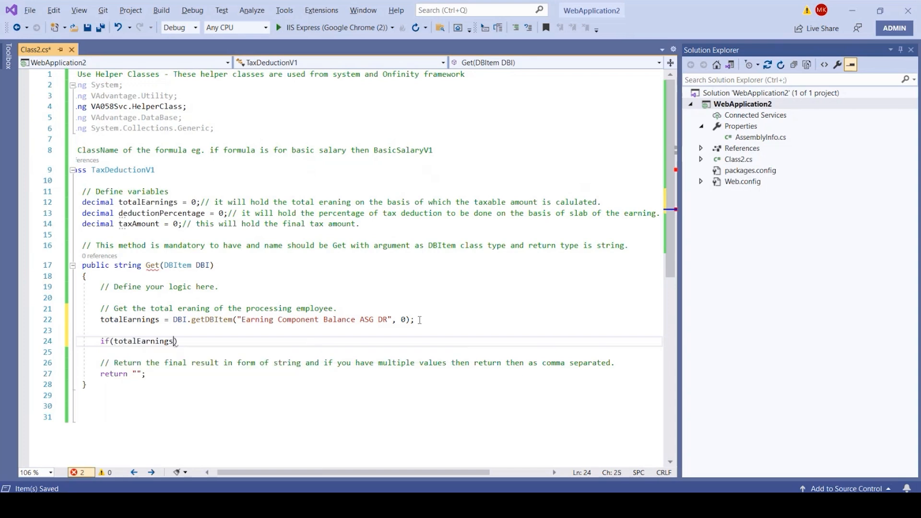
{"action": "type", "text": "0)"}
{"action": "key", "text": "Return"}
{"action": "type", "text": "{"}
{"action": "key", "text": "Return"}
Inside the if block, add the comment "Will get the percentage of the tax to be deducted from the salary based upon earning and table slabs." and save.
{"action": "type", "text": "// Will get the "}
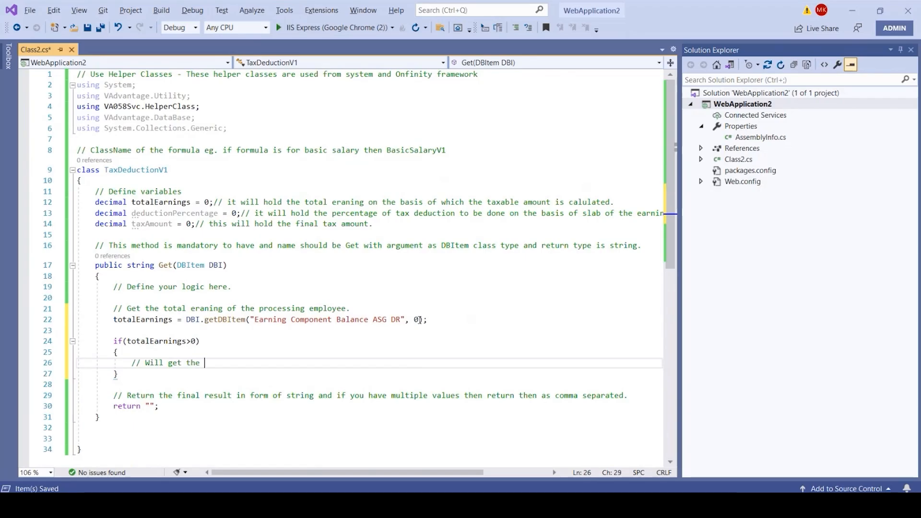
{"action": "type", "text": "percentage of the tax to be deducted from the salary based upon earning and table slabs."}
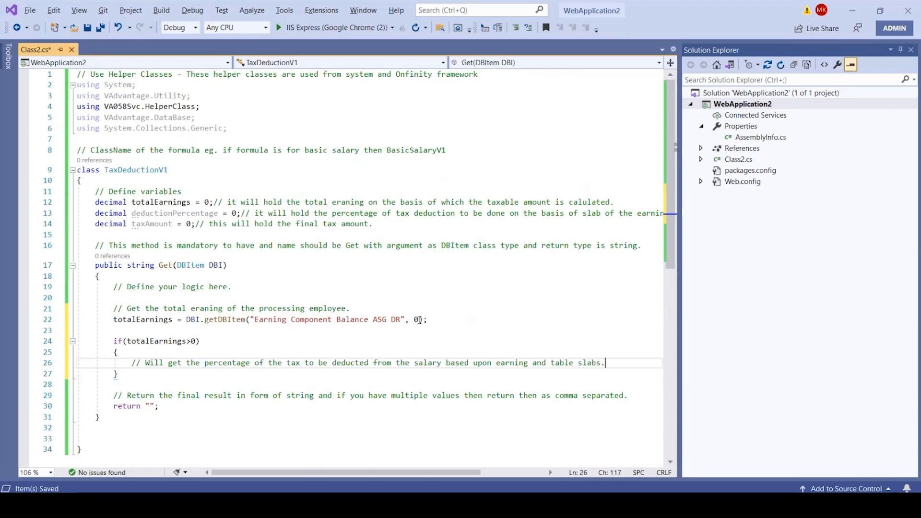
{"action": "key", "text": "ctrl+s"}
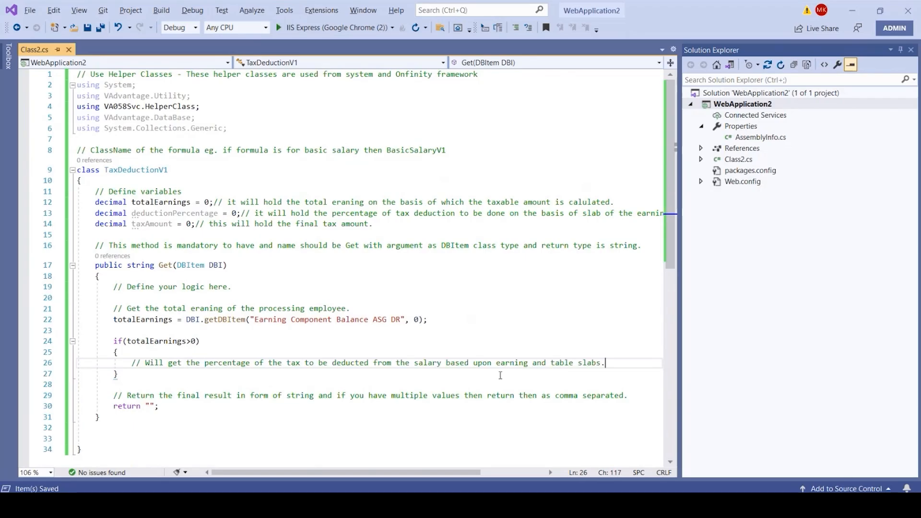
Auto-format the document so that the if condition follows standard code spacing.
{"action": "double_click", "coordinate": [155, 343]}
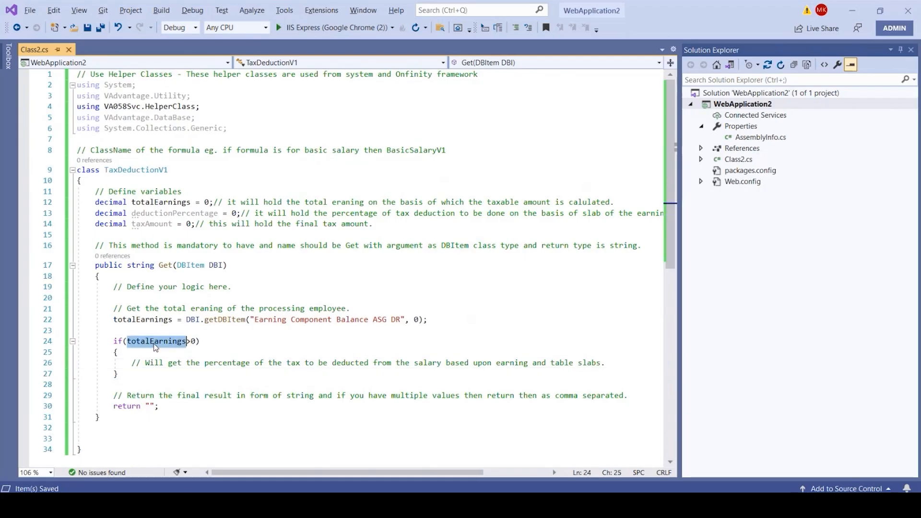
{"action": "key", "text": "ctrl+k"}
{"action": "key", "text": "ctrl+d"}
{"action": "left_click", "coordinate": [332, 343]}
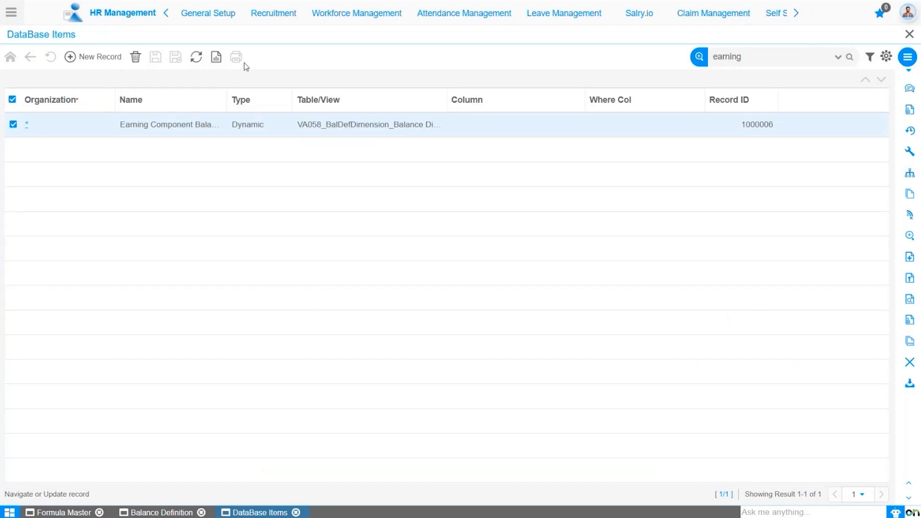
Switch to the HR Management web application, open the Tax Regime table structure and view its columns.
{"action": "mouse_move", "coordinate": [233, 22]}
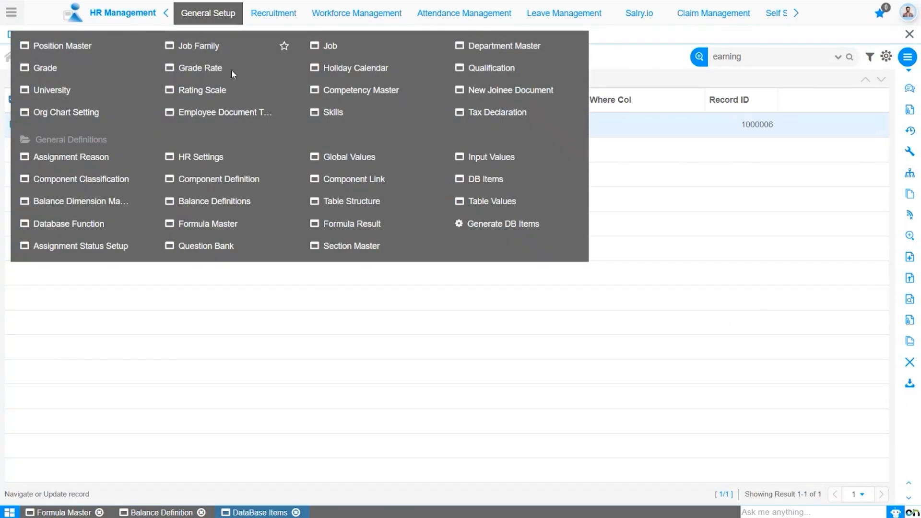
{"action": "left_click", "coordinate": [371, 202]}
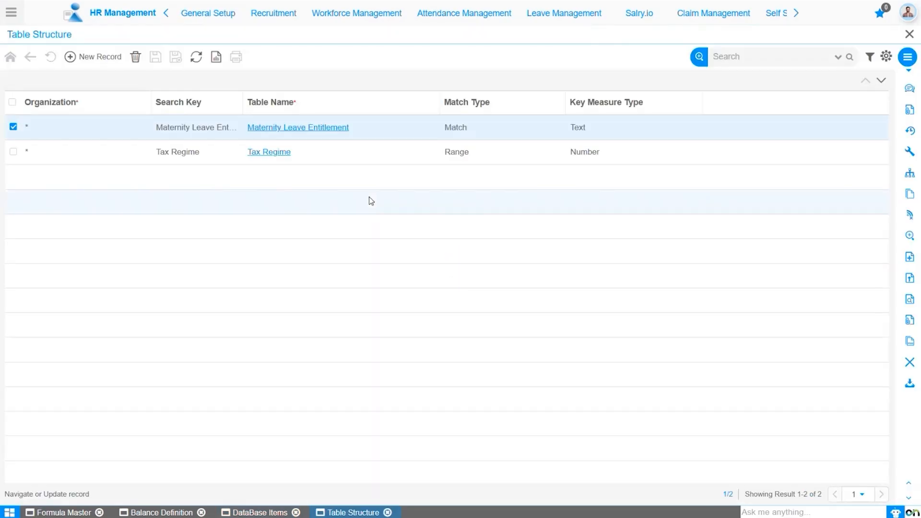
{"action": "left_click", "coordinate": [279, 153]}
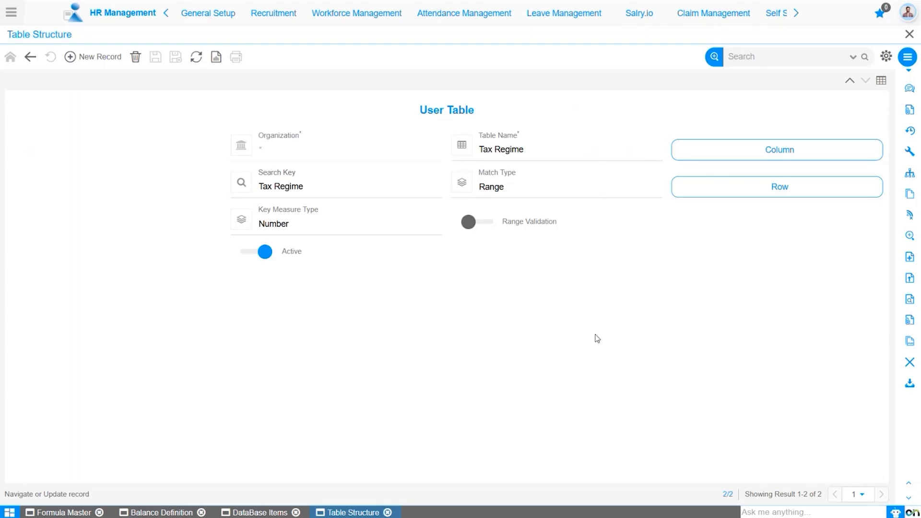
{"action": "left_click", "coordinate": [780, 146]}
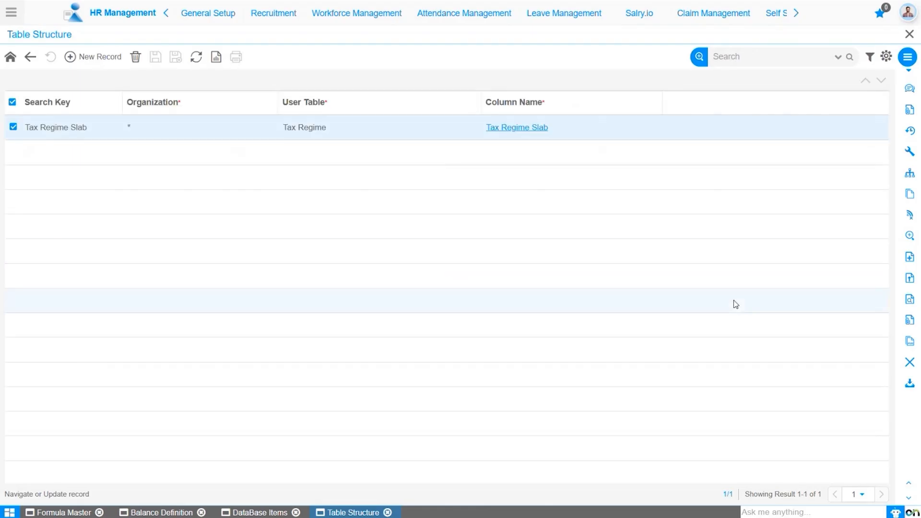
{"action": "double_click", "coordinate": [540, 134]}
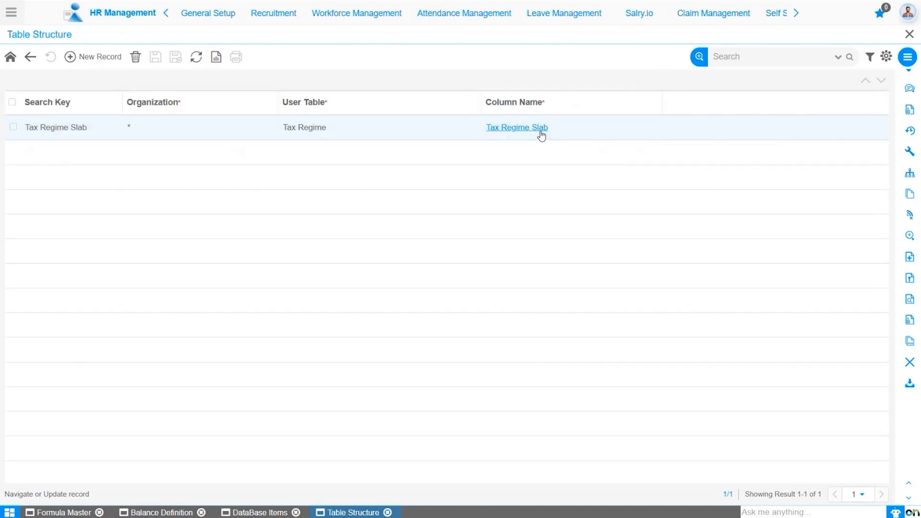
View the range rows defined for the Tax Regime table, then return to the table structure list.
{"action": "left_click", "coordinate": [31, 57]}
{"action": "left_click", "coordinate": [30, 57]}
{"action": "left_click", "coordinate": [793, 195]}
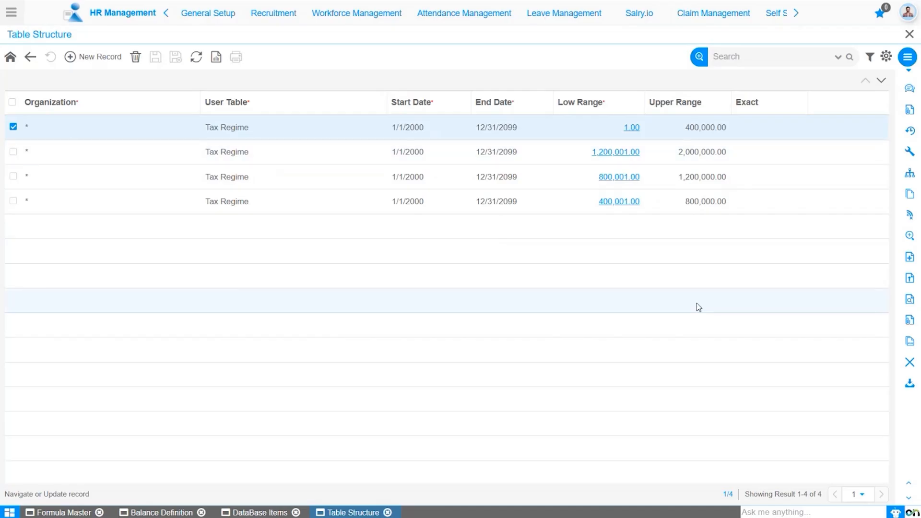
{"action": "left_click", "coordinate": [30, 58]}
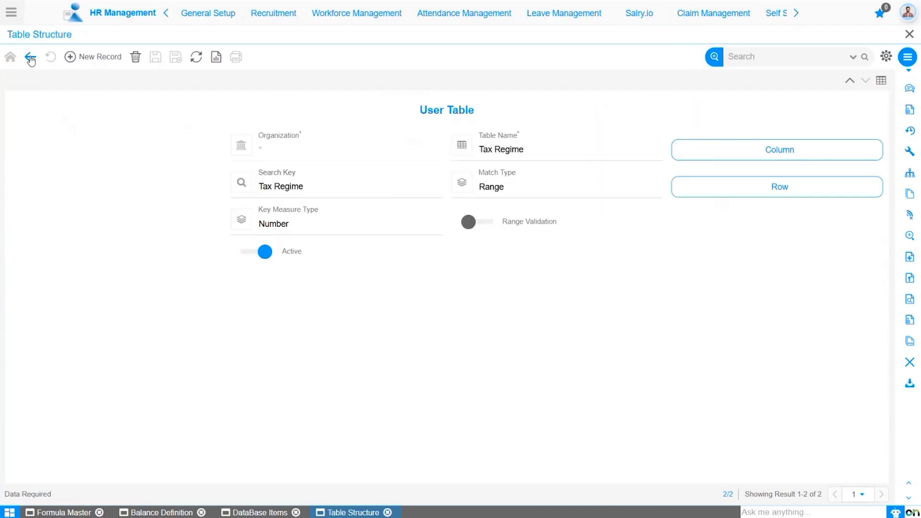
{"action": "left_click", "coordinate": [30, 58]}
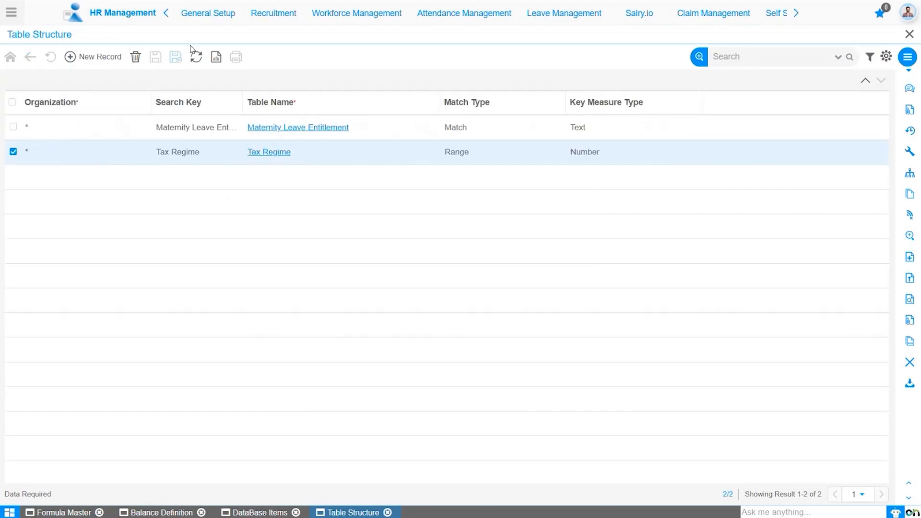
Open the Tax Regime record in Table Values and view the rows of its Tax Regime Slab column.
{"action": "left_click", "coordinate": [208, 13]}
{"action": "left_click", "coordinate": [492, 202]}
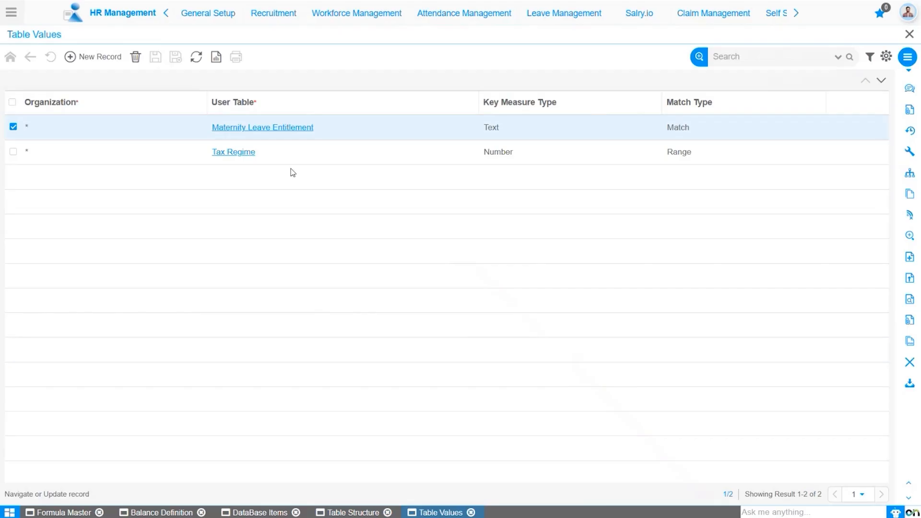
{"action": "left_click", "coordinate": [253, 153]}
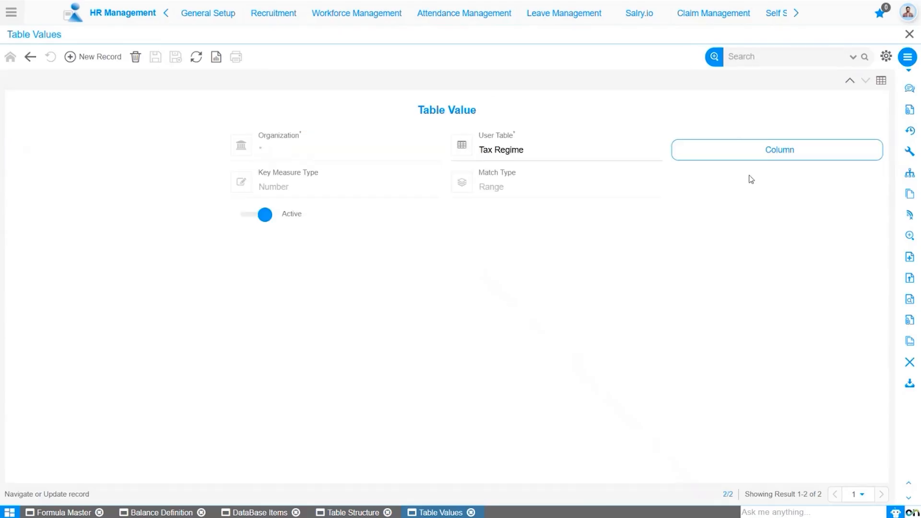
{"action": "left_click", "coordinate": [773, 153]}
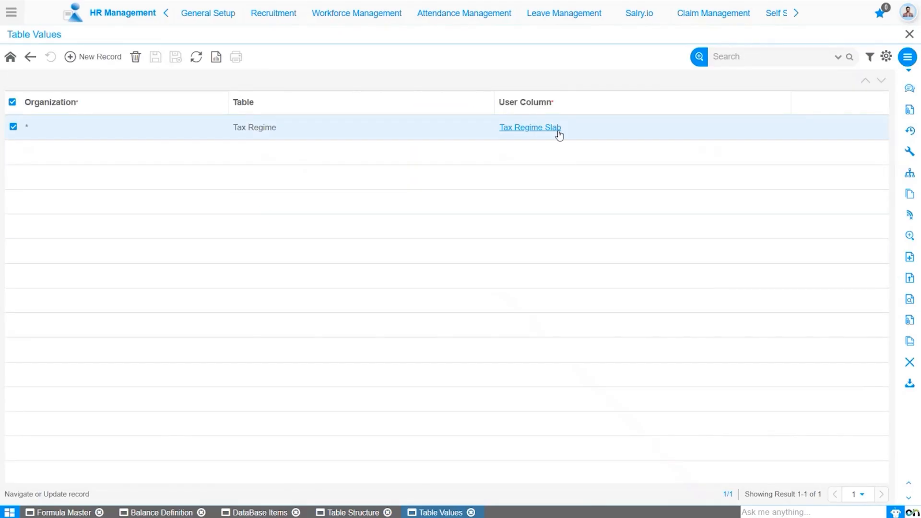
{"action": "left_click", "coordinate": [558, 135]}
{"action": "left_click", "coordinate": [802, 154]}
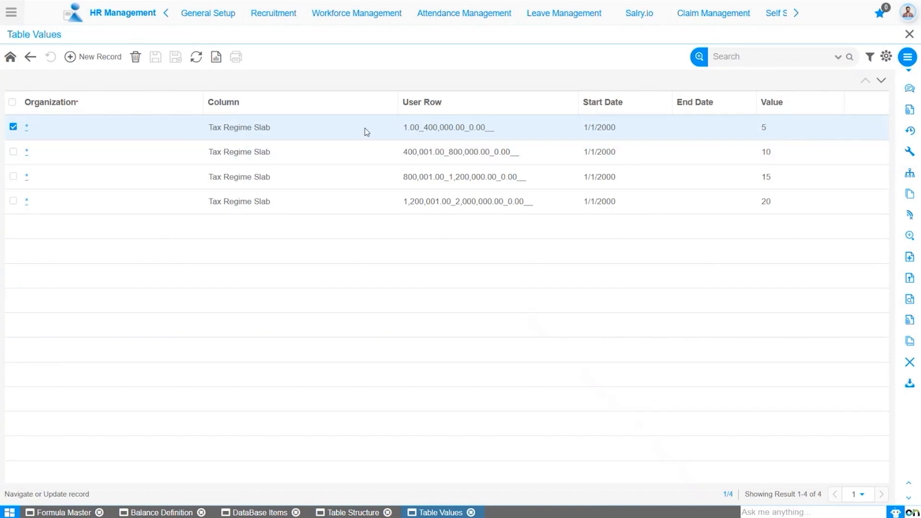
Examine the range and value of each Tax Regime Slab row one by one, then return to the column record.
{"action": "left_click", "coordinate": [27, 127]}
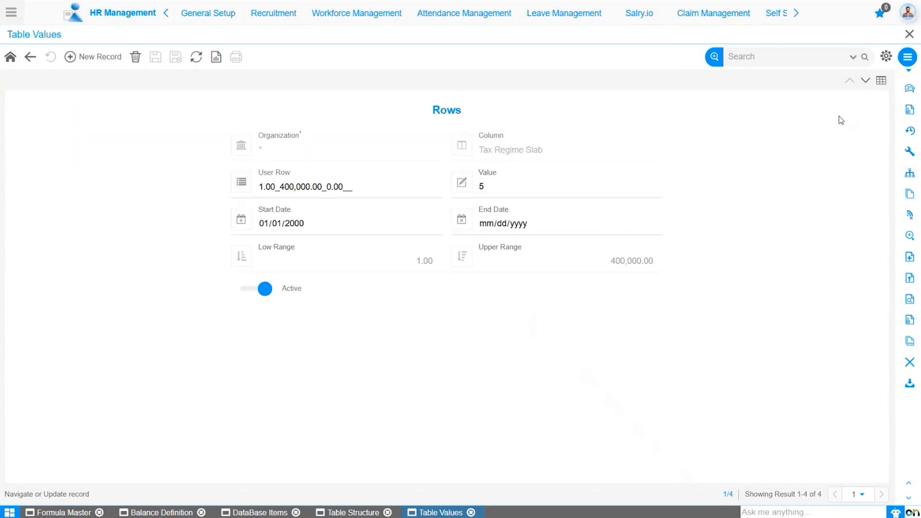
{"action": "left_click", "coordinate": [866, 80]}
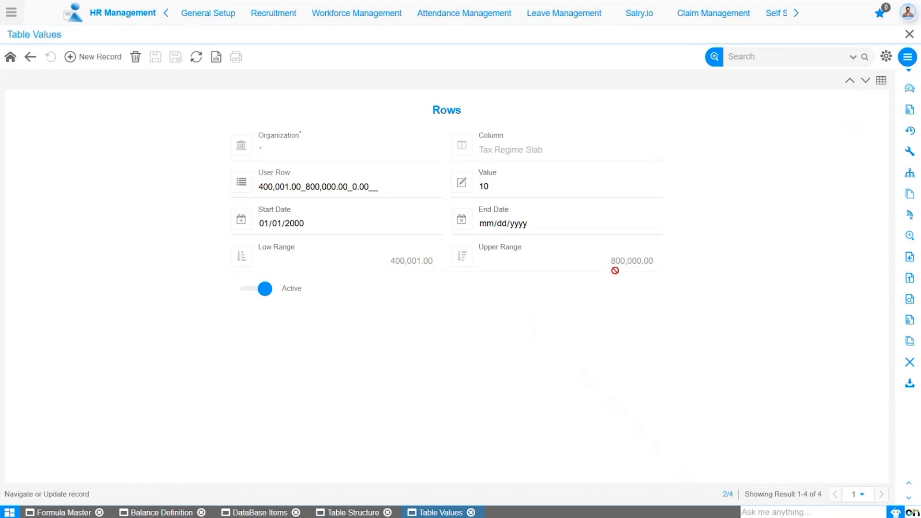
{"action": "left_click", "coordinate": [504, 185]}
{"action": "left_click", "coordinate": [866, 80]}
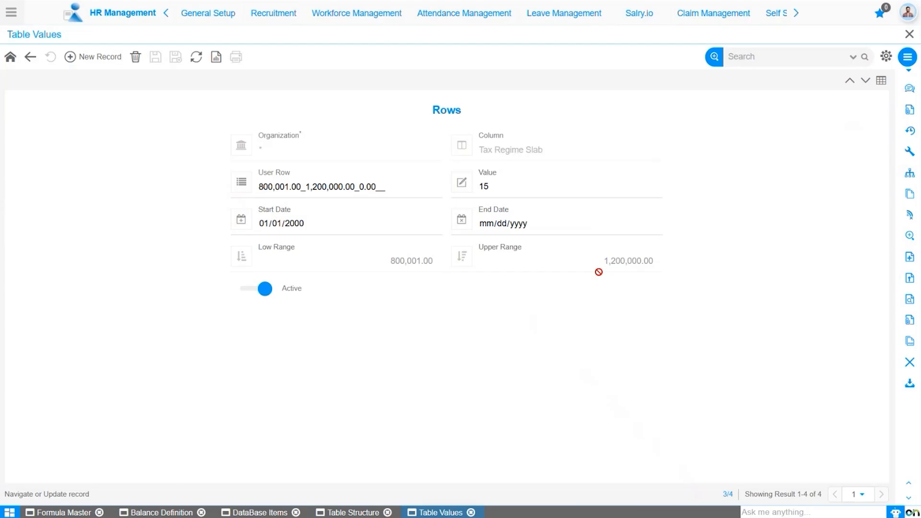
{"action": "left_click", "coordinate": [503, 191]}
{"action": "left_click", "coordinate": [866, 81]}
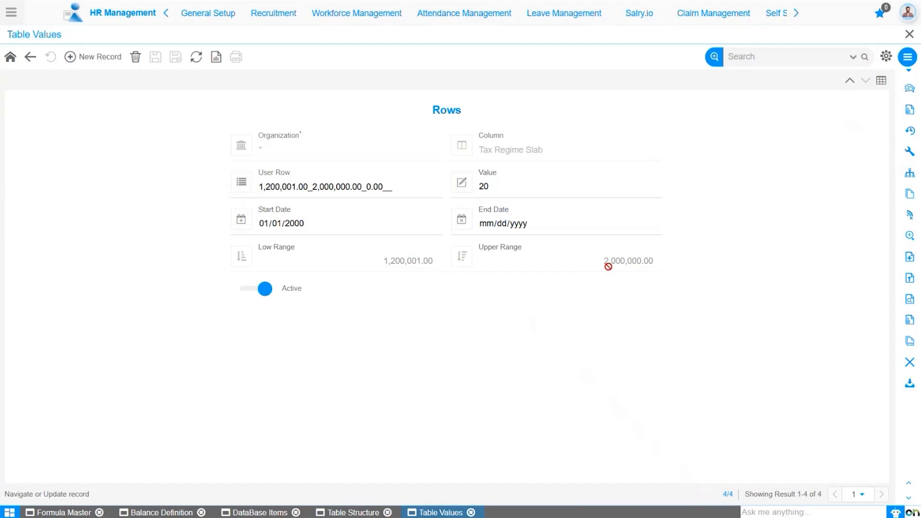
{"action": "left_click", "coordinate": [511, 192]}
{"action": "left_click", "coordinate": [29, 56]}
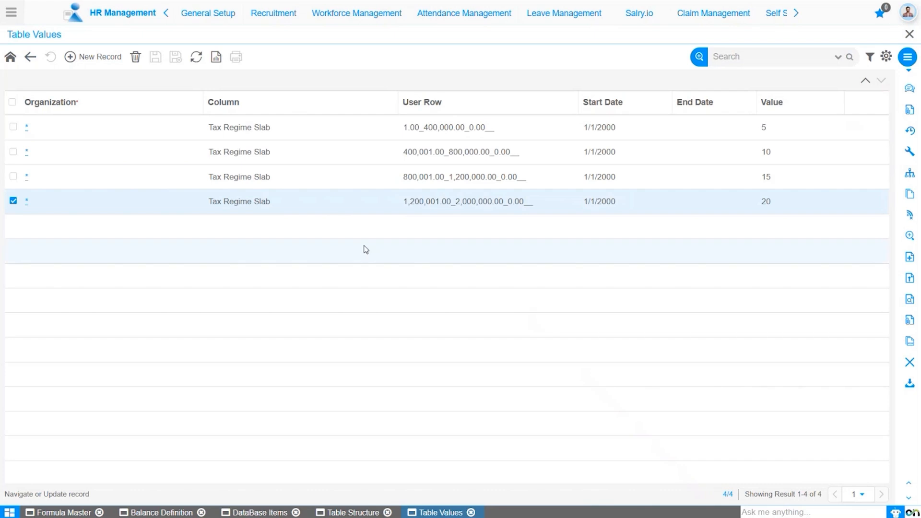
{"action": "left_click", "coordinate": [30, 57]}
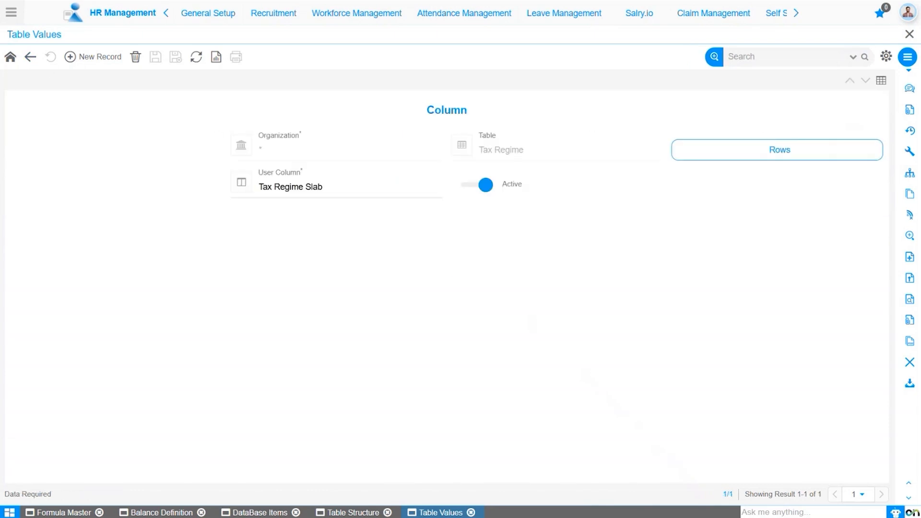
Return to Table Structure, open the Tax Regime table and highlight its search key.
{"action": "left_click", "coordinate": [353, 513]}
{"action": "left_click", "coordinate": [280, 153]}
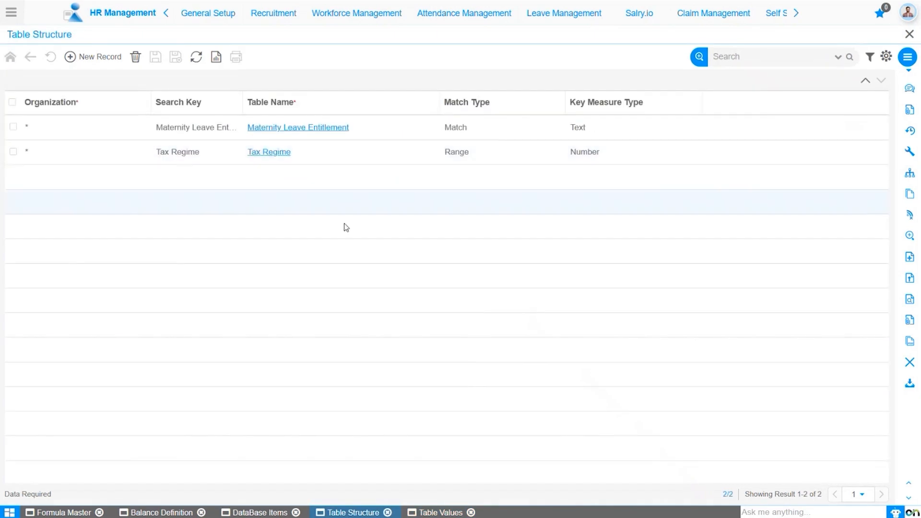
{"action": "left_click_drag", "start_coordinate": [321, 187], "coordinate": [262, 187]}
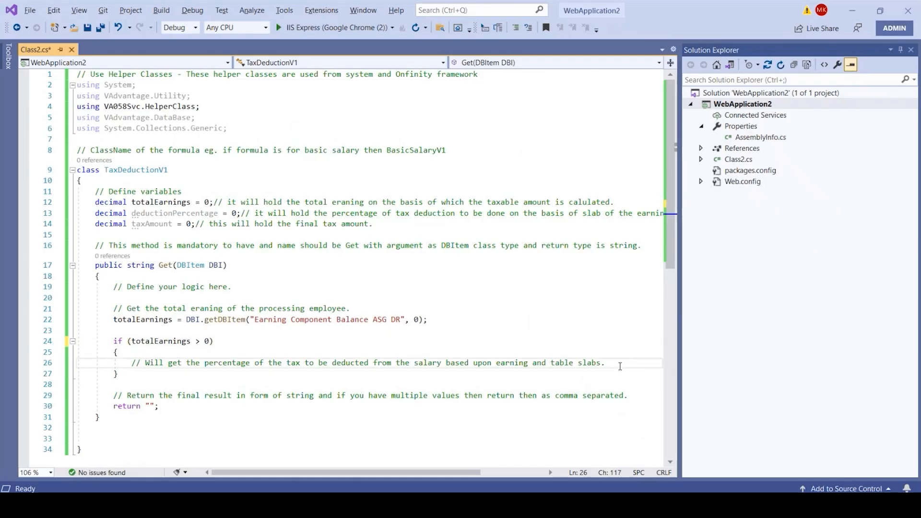
Below the percentage comment, start assigning deductionPercentage with Util.GetValueOfDecimal wrapping DBI.getTableValue, passing "Tax Regime" as the table name.
{"action": "key", "text": "Return"}
{"action": "type", "text": "deductionPercentage=util.GetValueOfDecimal("}
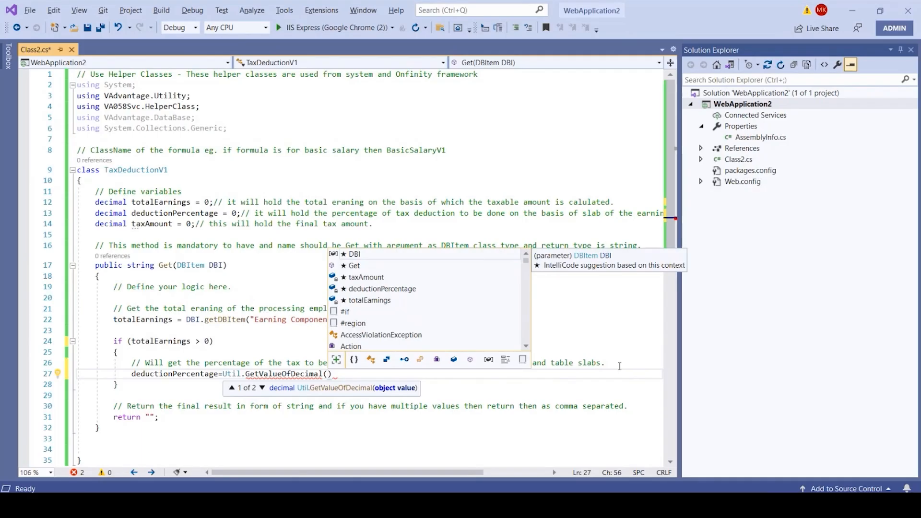
{"action": "type", "text": "DBI.get"}
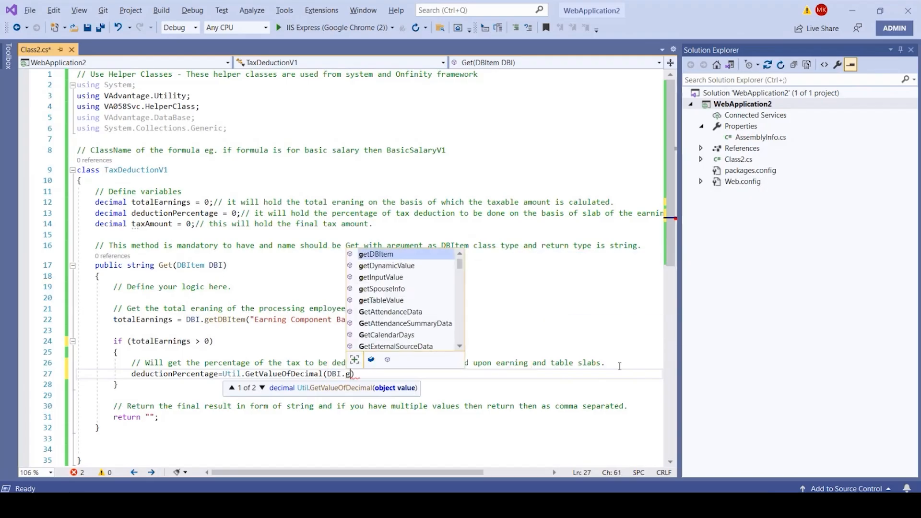
{"action": "type", "text": "TableValue("}
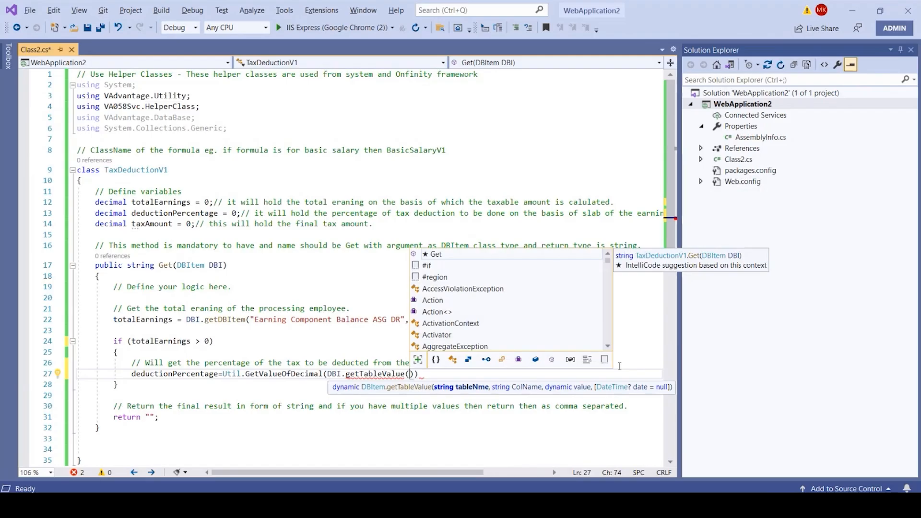
{"action": "type", "text": "\"Tax Regime\""}
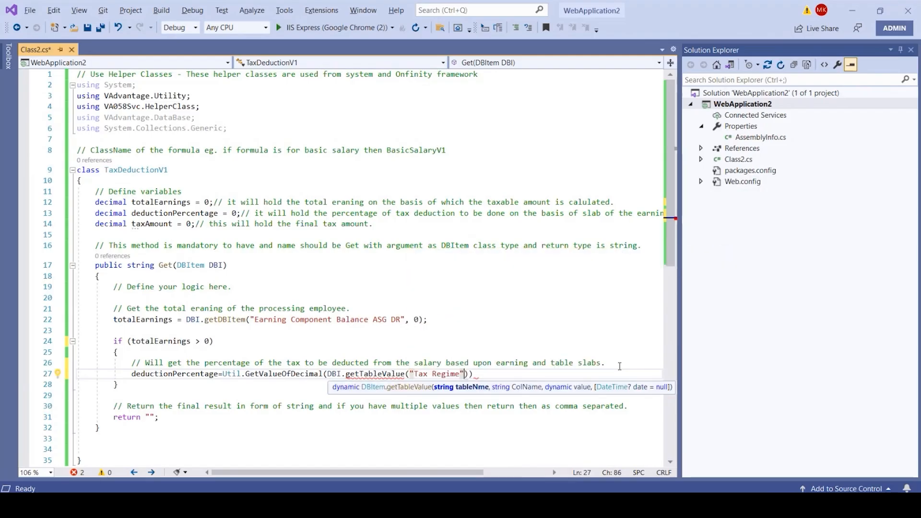
{"action": "type", "text": ","}
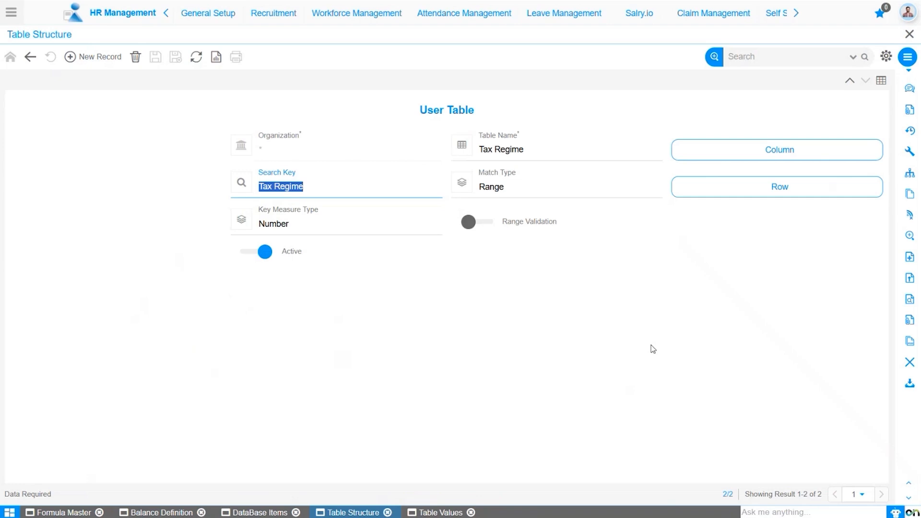
Look up the Tax Regime table's column in Table Structure, then complete the getTableValue call with "Tax Regime Slab" and totalEarnings.
{"action": "left_click", "coordinate": [782, 151]}
{"action": "left_click", "coordinate": [526, 128]}
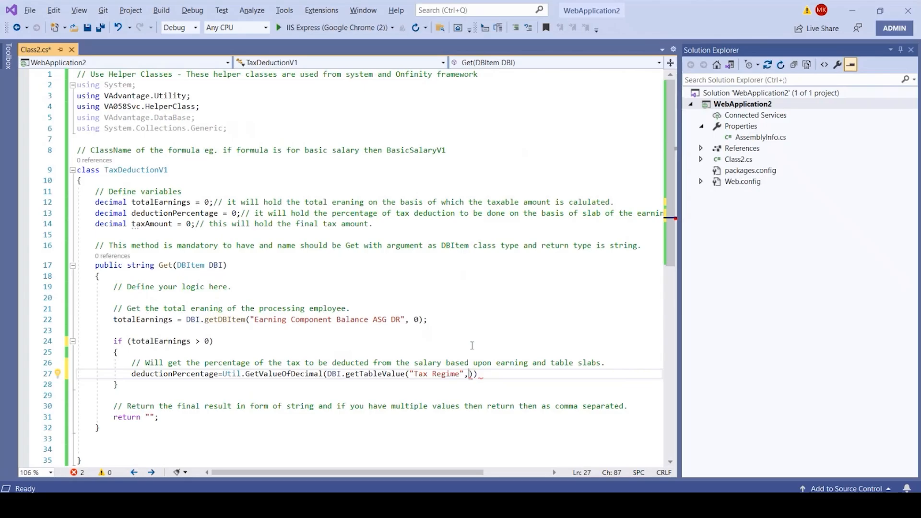
{"action": "type", "text": "\"Tax Regime\",\"\"))"}
{"action": "type", "text": "Tax Regime Slab"}
{"action": "type", "text": "\""}
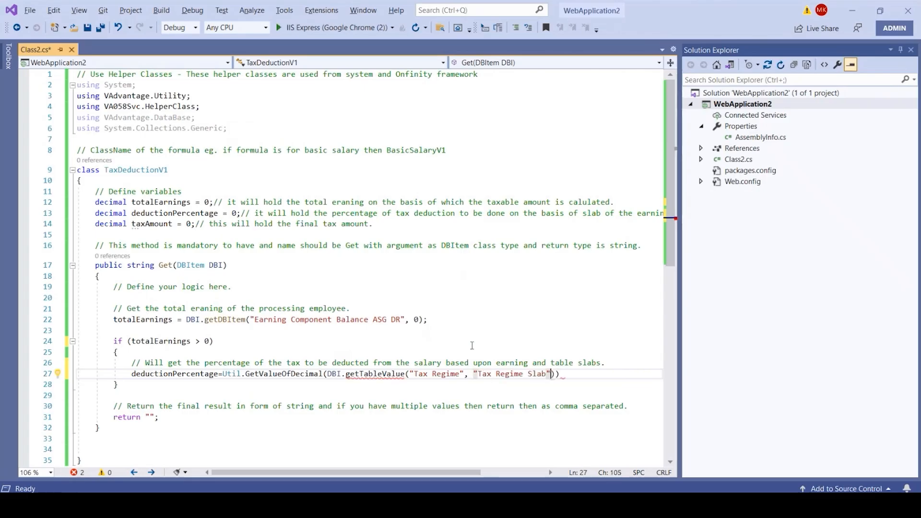
{"action": "type", "text": ", "}
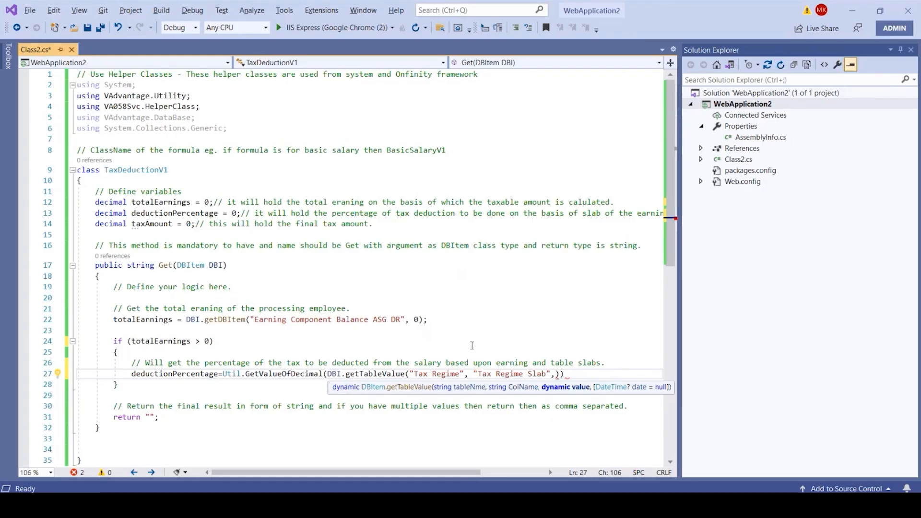
{"action": "type", "text": "totalEarnings"}
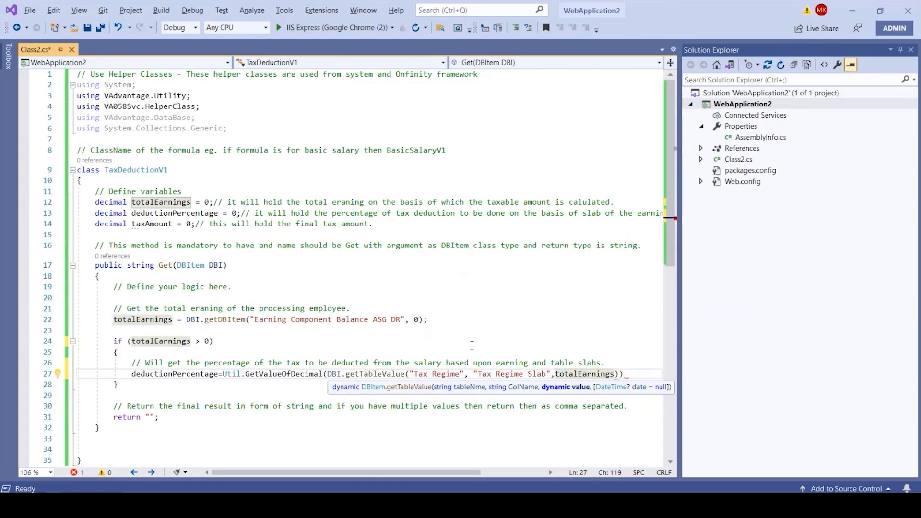
{"action": "type", "text": "));"}
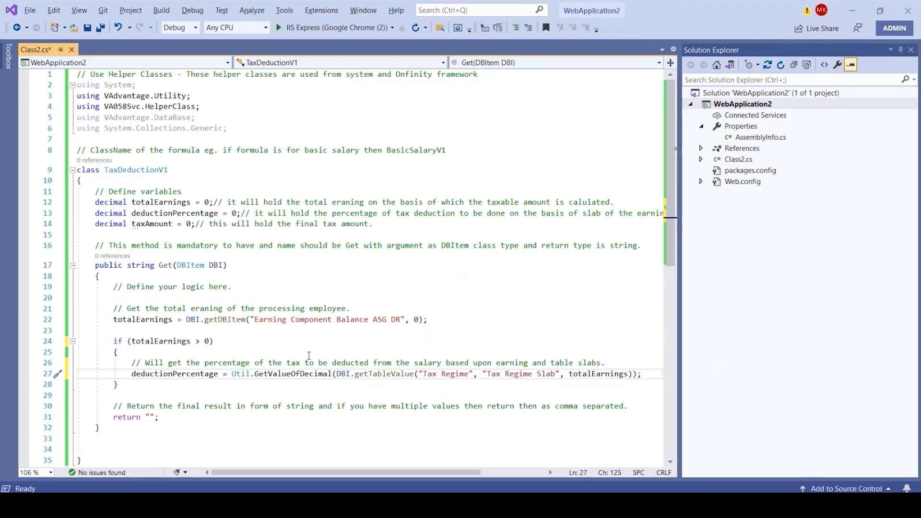
Add a nested if block below the table lookup that runs when deductionPercentage > 0.
{"action": "double_click", "coordinate": [176, 374]}
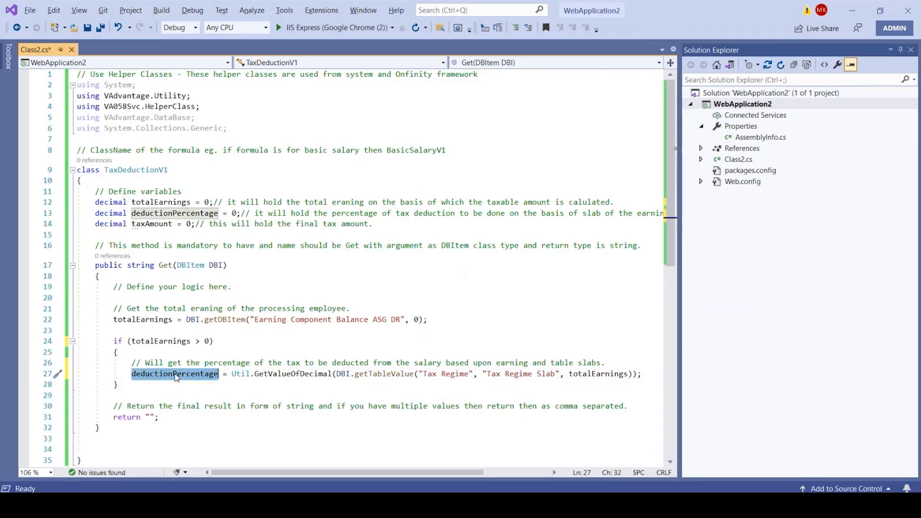
{"action": "left_click", "coordinate": [645, 375]}
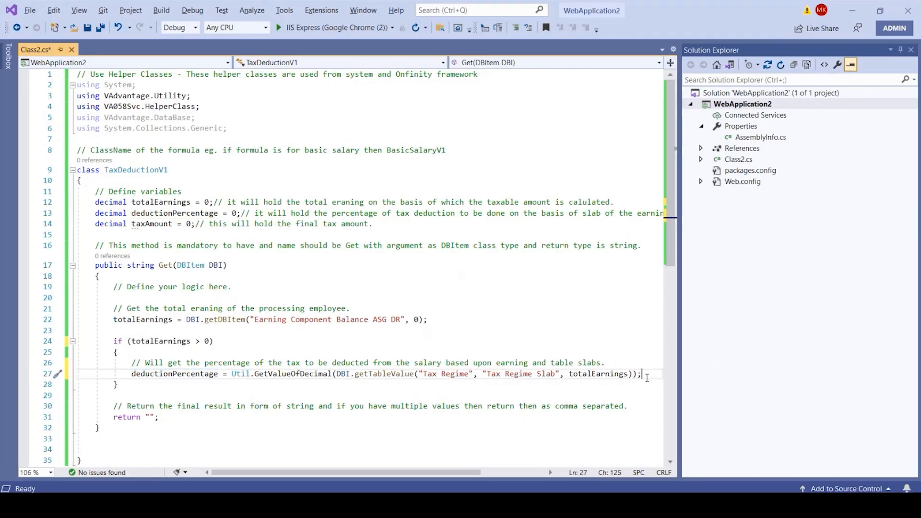
{"action": "key", "text": "Return"}
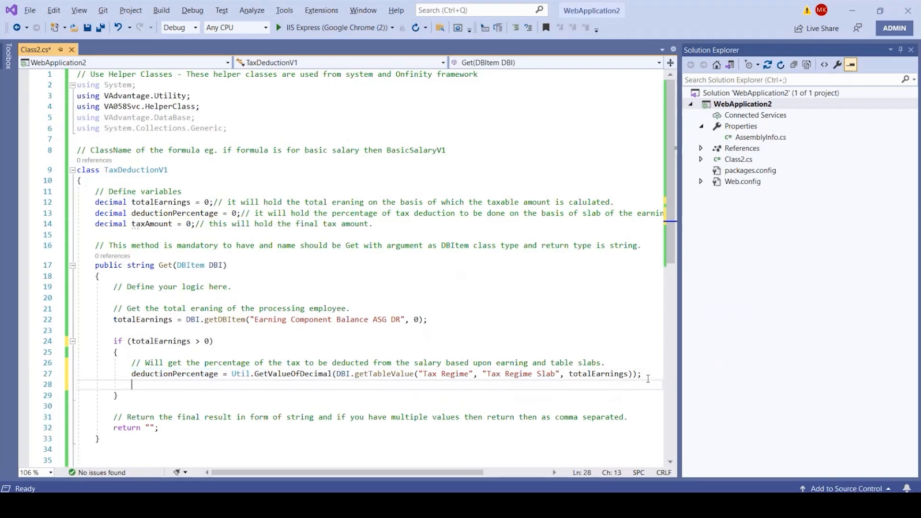
{"action": "type", "text": "if(deductionPercentage>0"}
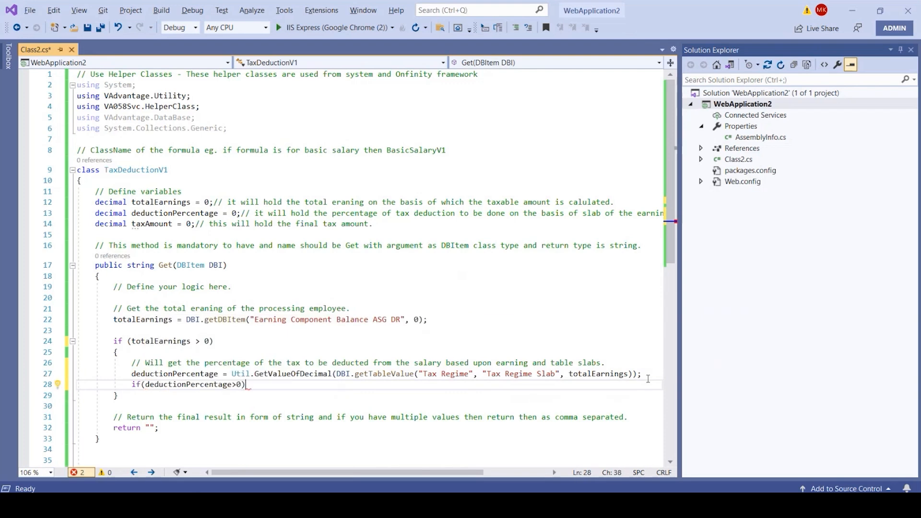
{"action": "type", "text": ")"}
{"action": "key", "text": "Return"}
{"action": "type", "text": "{"}
{"action": "key", "text": "Return"}
Inside the nested block, calculate taxAmount as (deductionPercentage * totalEarnings) / 100 and round it with Math.Round.
{"action": "type", "text": "taxAmount"}
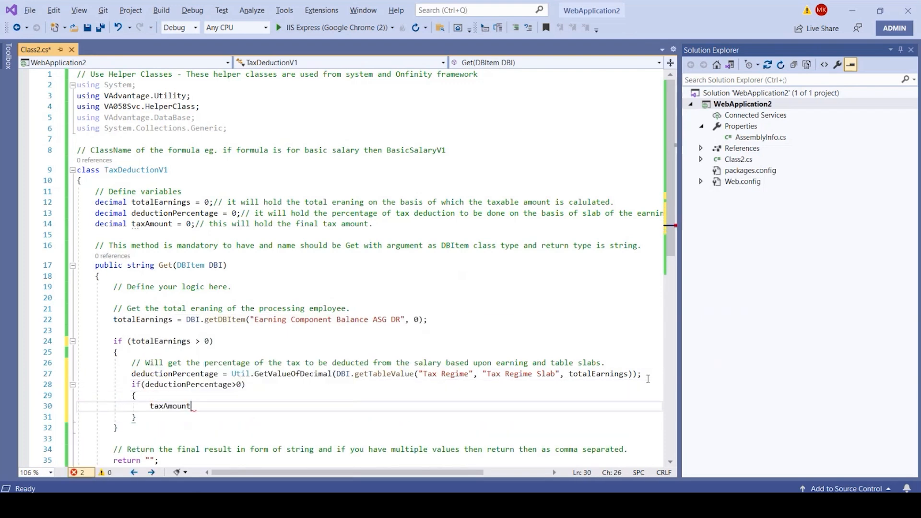
{"action": "type", "text": " = (deductionPercentage * "}
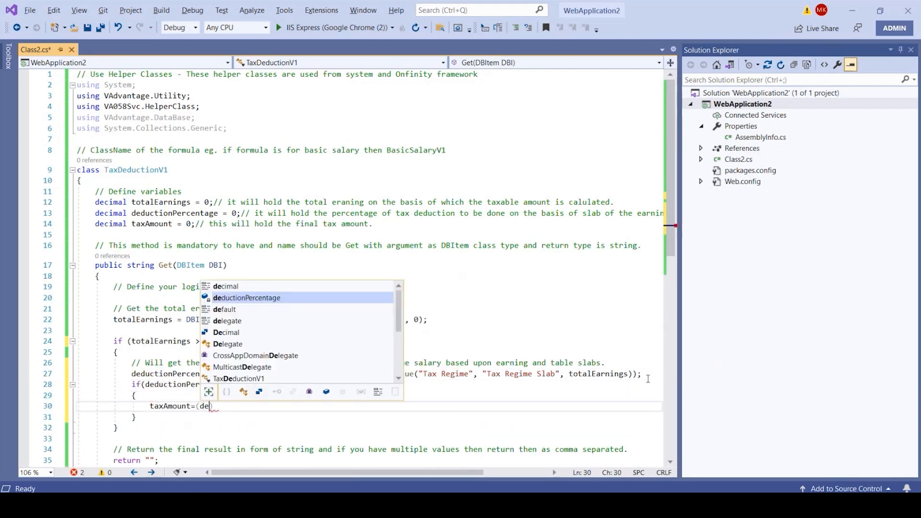
{"action": "type", "text": "totalEarnings) / 100;"}
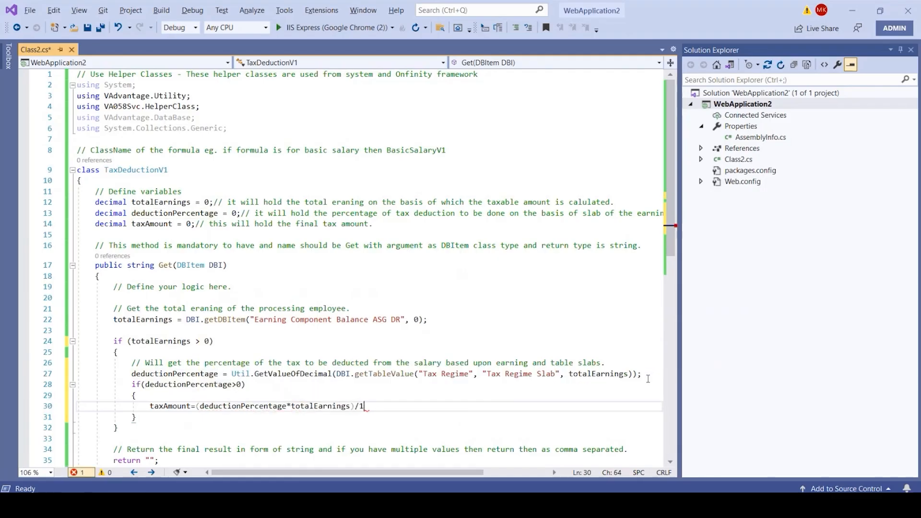
{"action": "key", "text": "Return"}
{"action": "type", "text": "ta"}
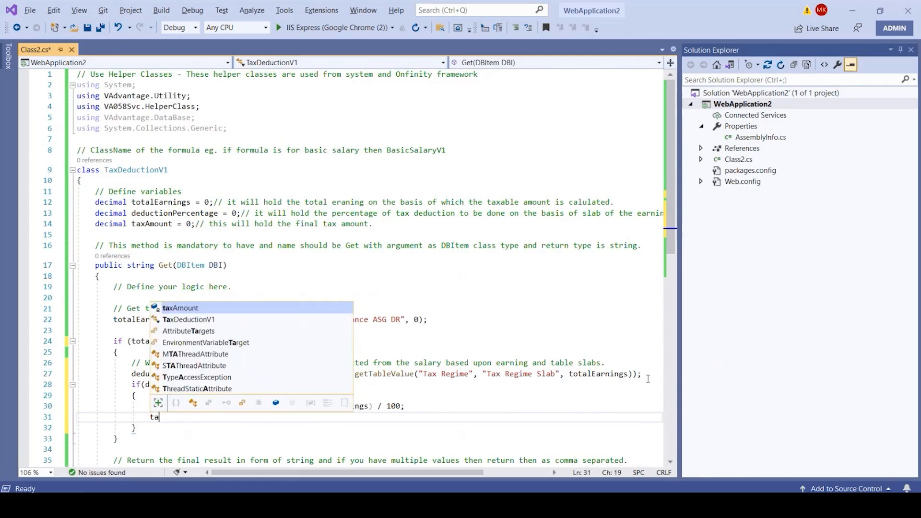
{"action": "type", "text": "xAmount=mat"}
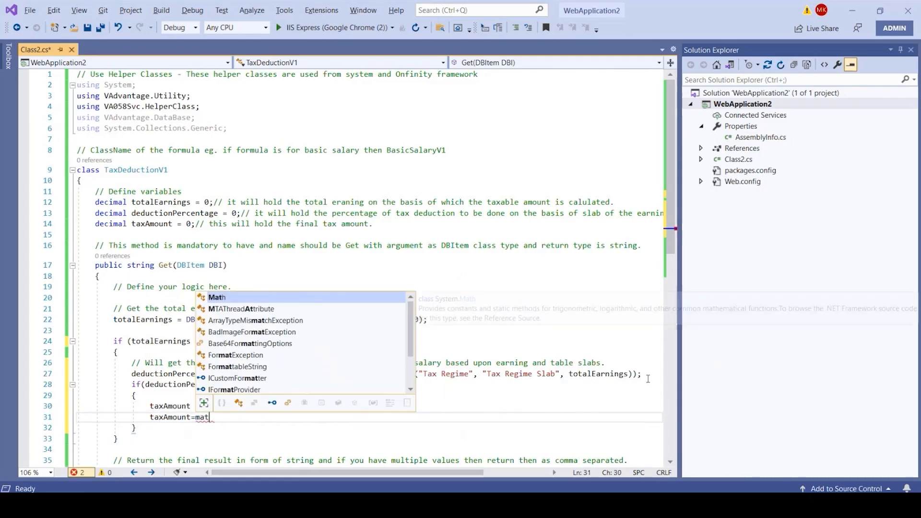
{"action": "type", "text": "h.Round(taxAmount);"}
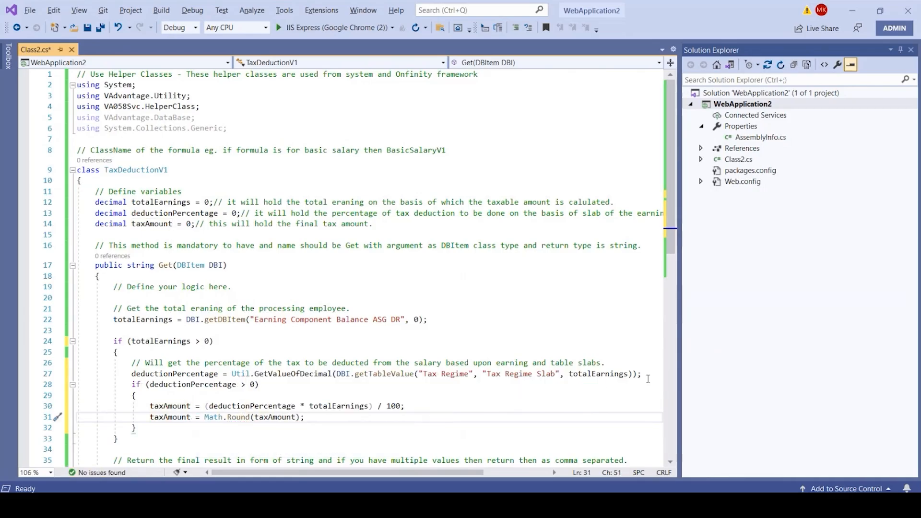
Replace the empty return value with taxAmount.ToString() + "," + deductionPercentage.ToString() and format the code.
{"action": "double_click", "coordinate": [171, 418]}
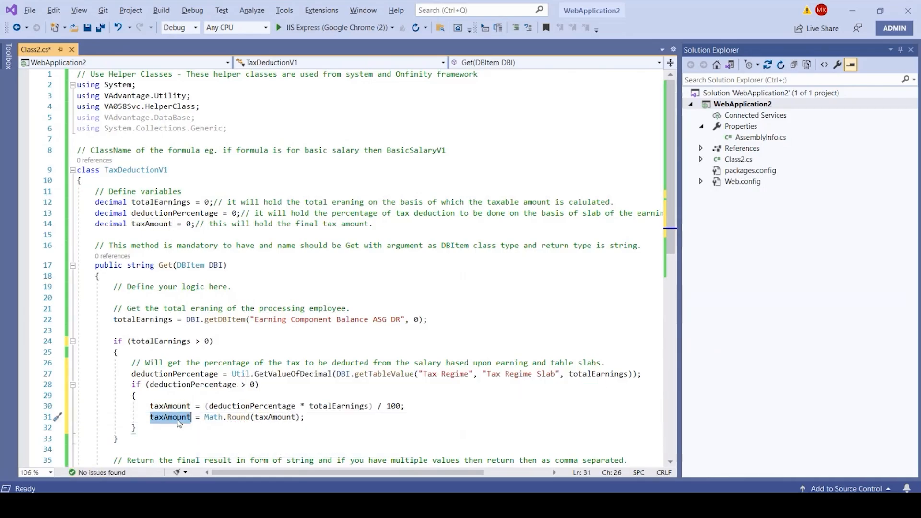
{"action": "scroll", "coordinate": [263, 356], "scroll_direction": "down", "scroll_amount": 2}
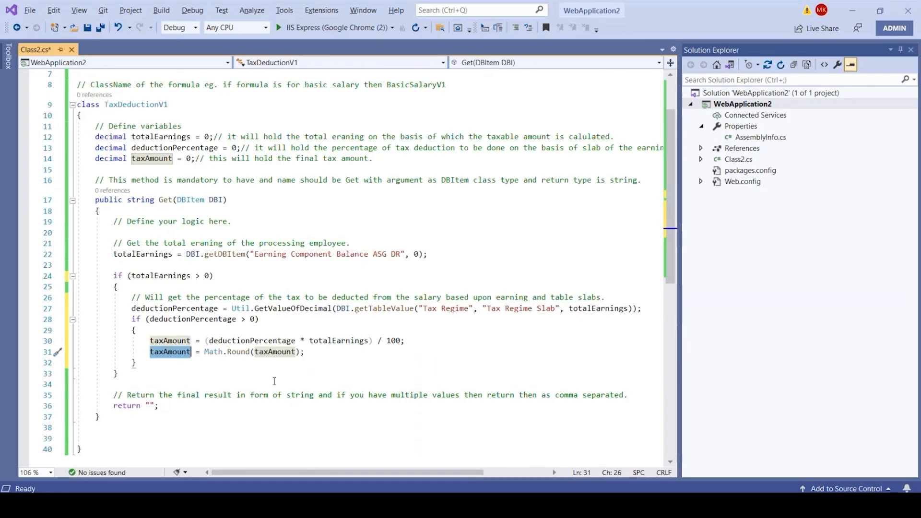
{"action": "left_click", "coordinate": [150, 407]}
{"action": "key", "text": "Delete"}
{"action": "key", "text": "BackSpace"}
{"action": "type", "text": "taxAmount.ToString"}
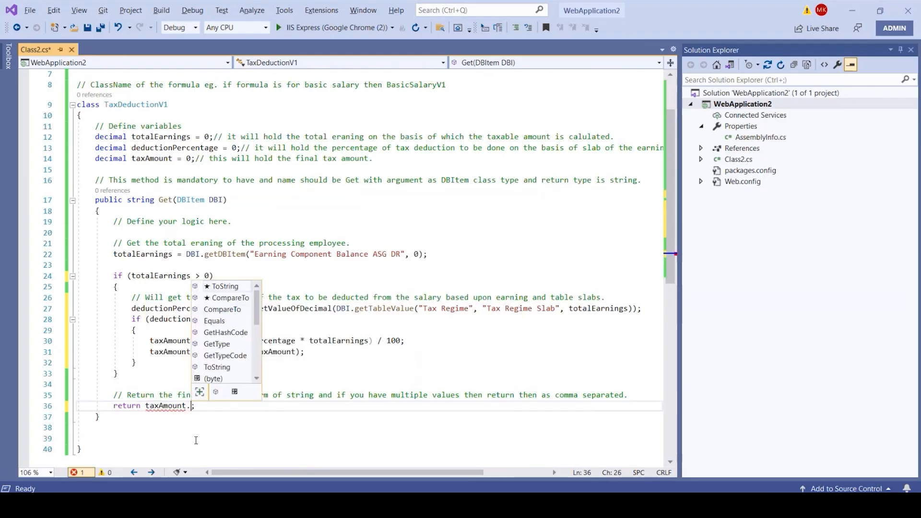
{"action": "type", "text": "()+\""}
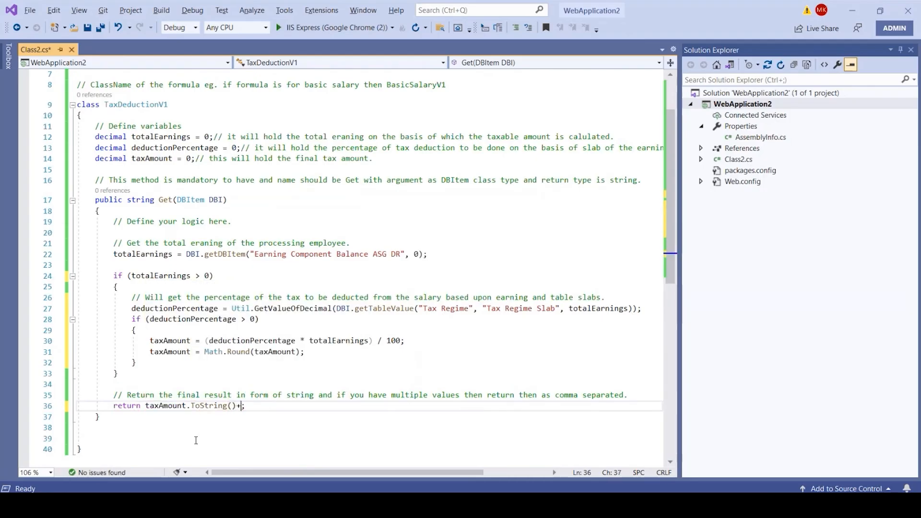
{"action": "type", "text": ",\"+ deductionPercentage.t"}
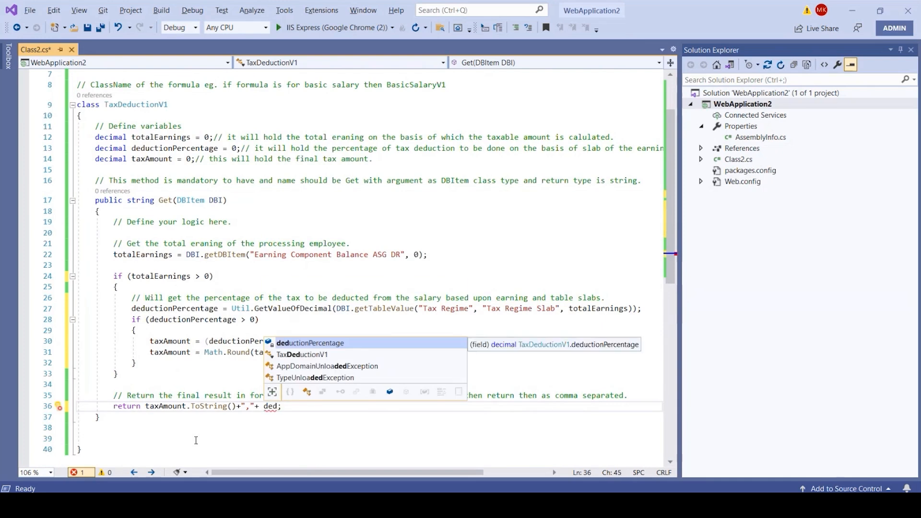
{"action": "type", "text": "o"}
{"action": "key", "text": "Tab"}
{"action": "type", "text": "()"}
{"action": "key", "text": "ctrl+k"}
{"action": "key", "text": "ctrl+d"}
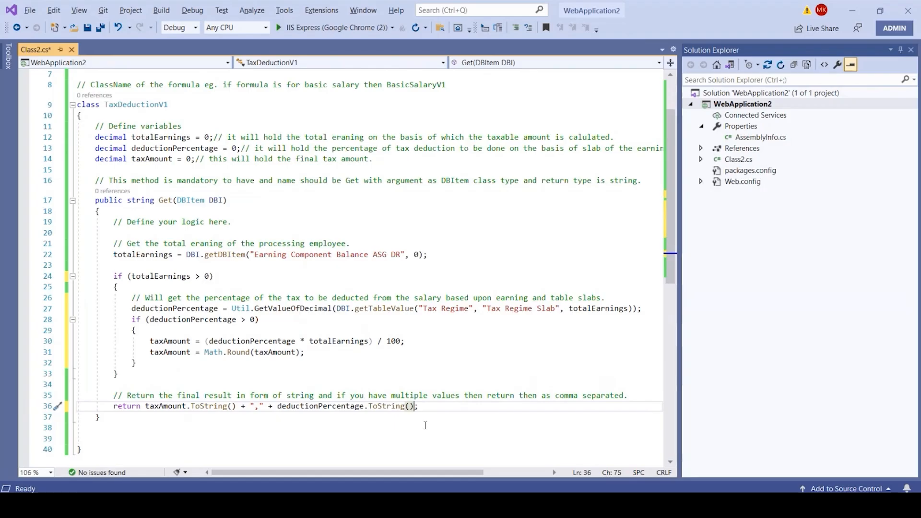
Copy the entire class code, switch to Formula Master in HR Management, and paste it as the formula text of a new record.
{"action": "left_click", "coordinate": [463, 374]}
{"action": "key", "text": "ctrl+a"}
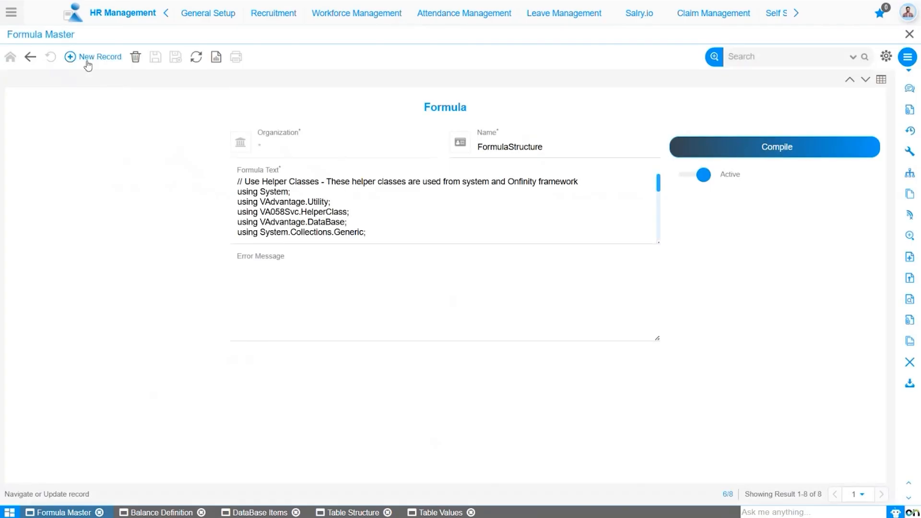
{"action": "left_click", "coordinate": [75, 60]}
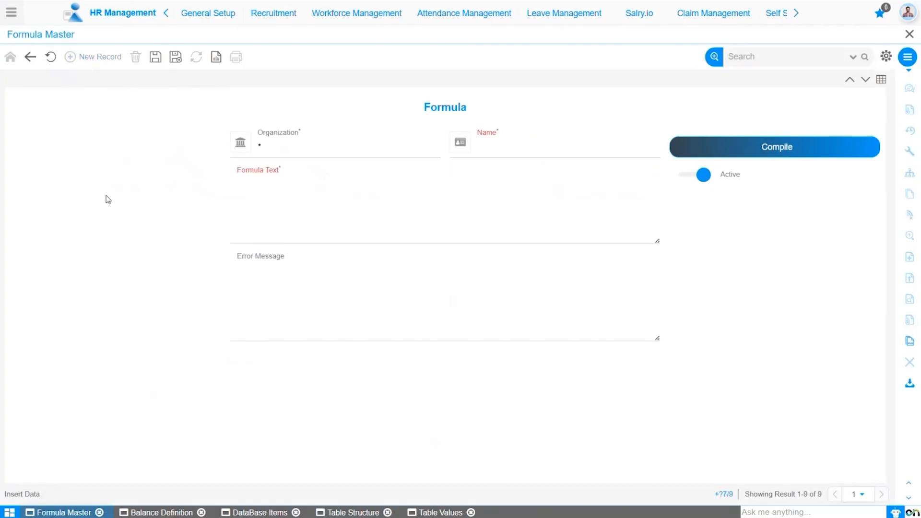
{"action": "left_click", "coordinate": [325, 153]}
{"action": "left_click", "coordinate": [465, 188]}
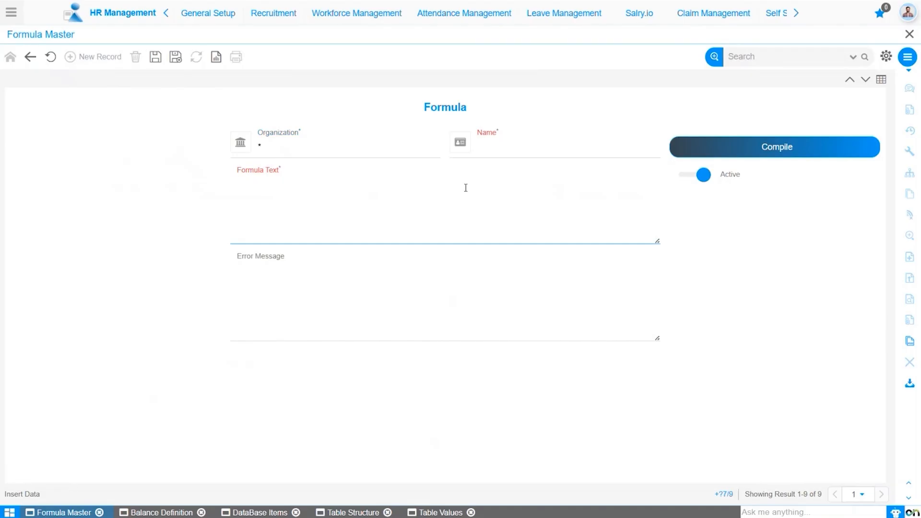
{"action": "key", "text": "ctrl+v"}
Enlarge the formula text area and copy the class name TaxDeductionV1 from the code into the formula's name.
{"action": "scroll", "coordinate": [398, 218], "scroll_direction": "up", "scroll_amount": 10}
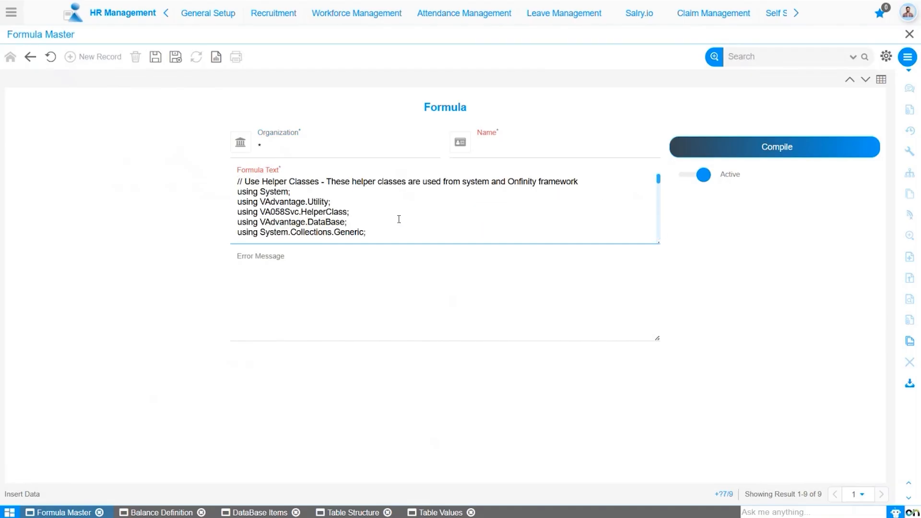
{"action": "left_click_drag", "start_coordinate": [659, 241], "coordinate": [659, 333]}
{"action": "double_click", "coordinate": [298, 263]}
{"action": "key", "text": "ctrl+c"}
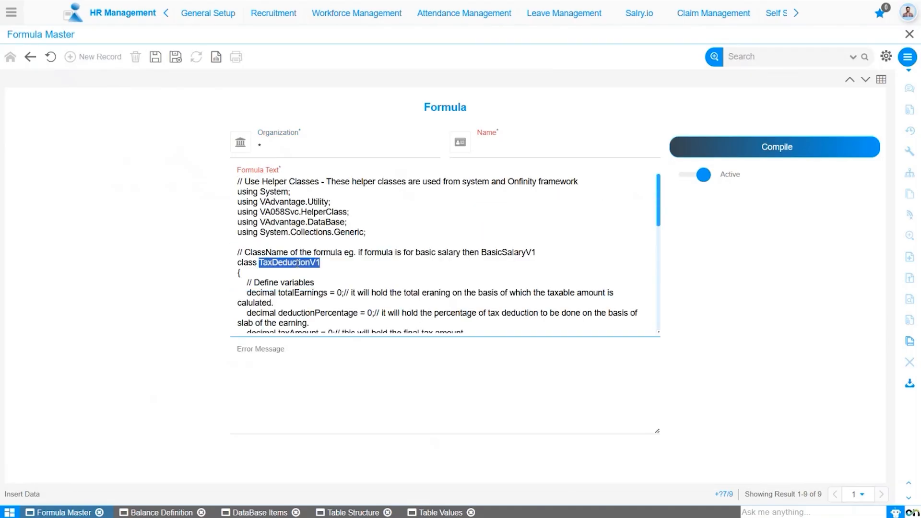
{"action": "left_click", "coordinate": [515, 149]}
{"action": "key", "text": "ctrl+v"}
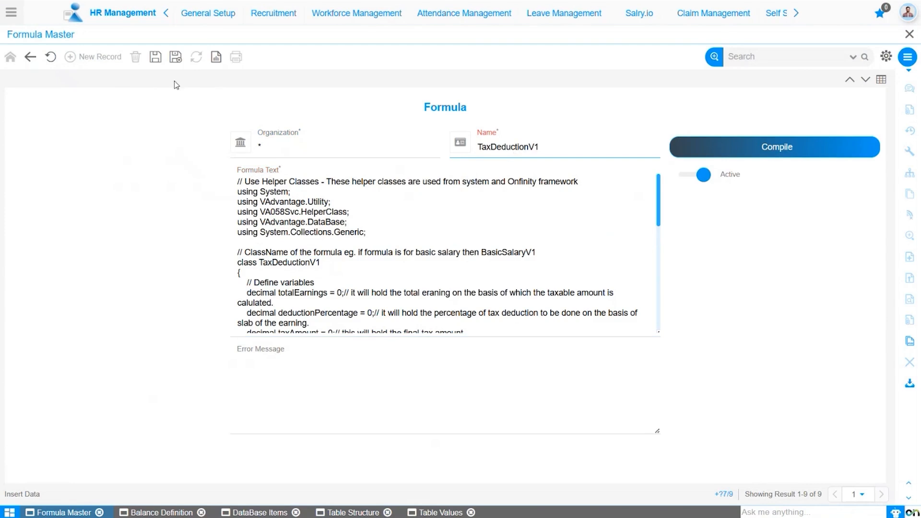
Save the TaxDeductionV1 formula record and compile the formula, accepting the confirmation.
{"action": "left_click", "coordinate": [155, 58]}
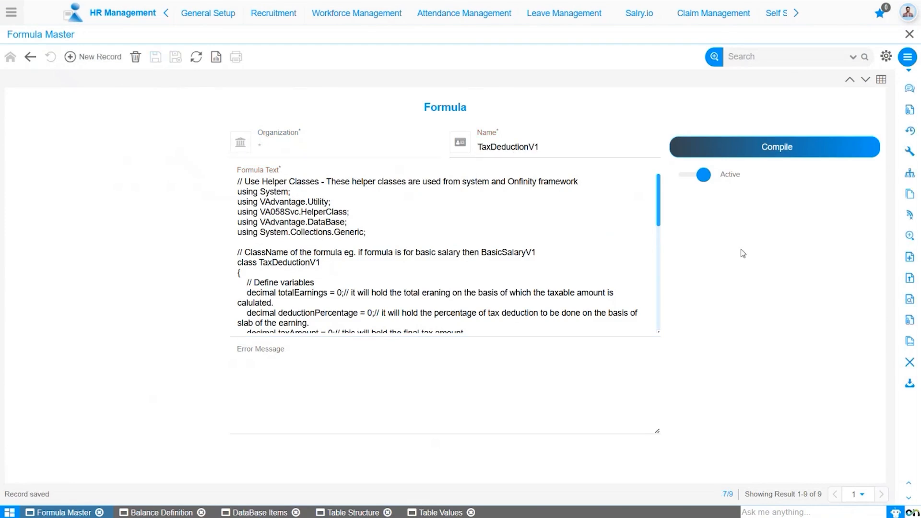
{"action": "left_click", "coordinate": [787, 149]}
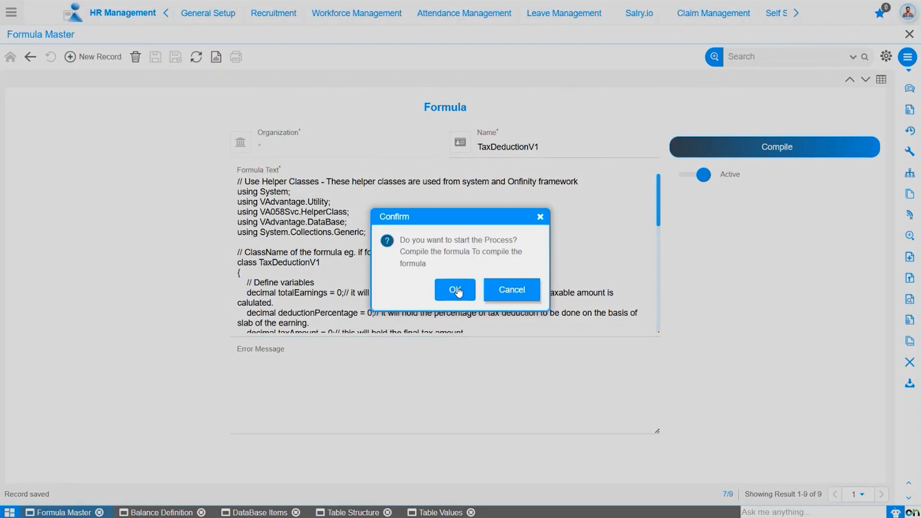
{"action": "left_click", "coordinate": [456, 290]}
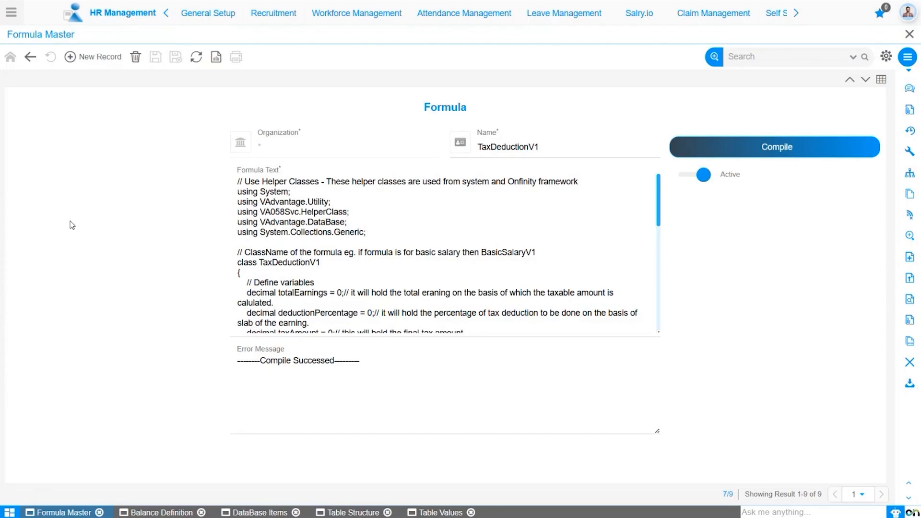
Open Formula Result from General Setup and start a new record with Tax Decuction as its component type.
{"action": "left_click", "coordinate": [208, 13]}
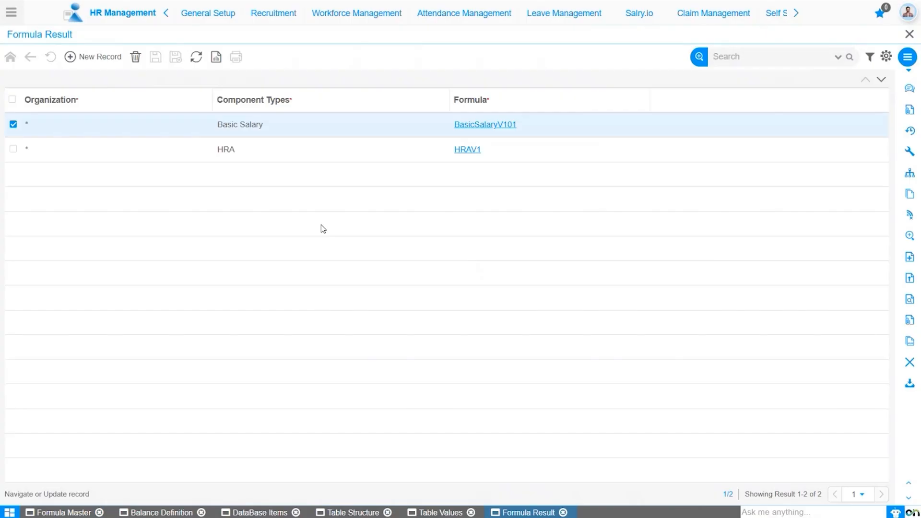
{"action": "left_click", "coordinate": [72, 59]}
{"action": "left_click", "coordinate": [403, 152]}
{"action": "left_click", "coordinate": [403, 152]}
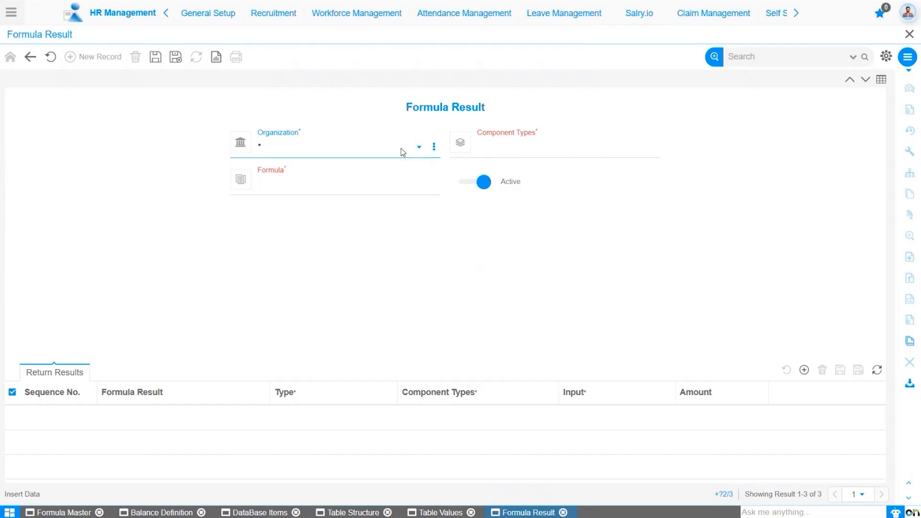
{"action": "left_click", "coordinate": [528, 153]}
{"action": "key", "text": "t"}
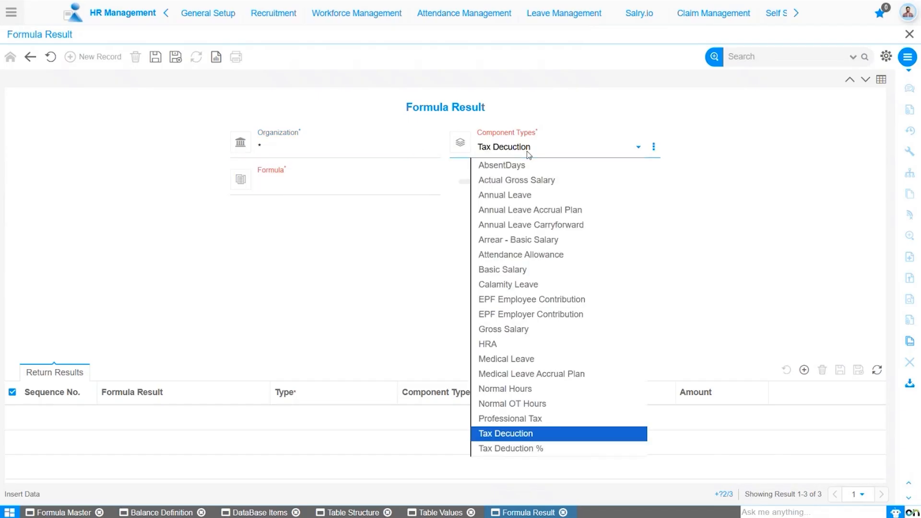
{"action": "left_click", "coordinate": [528, 154]}
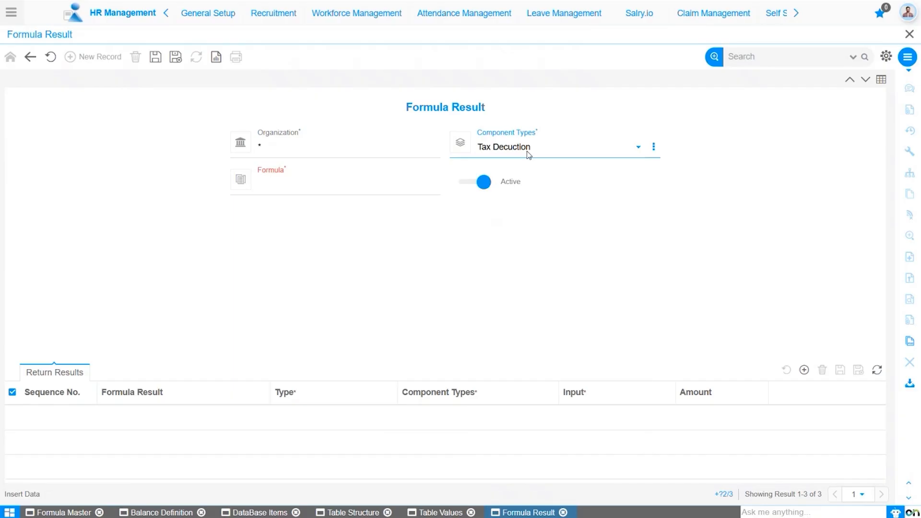
Assign the TaxDeductionV1 formula to the new formula result and save the record.
{"action": "left_click", "coordinate": [401, 181]}
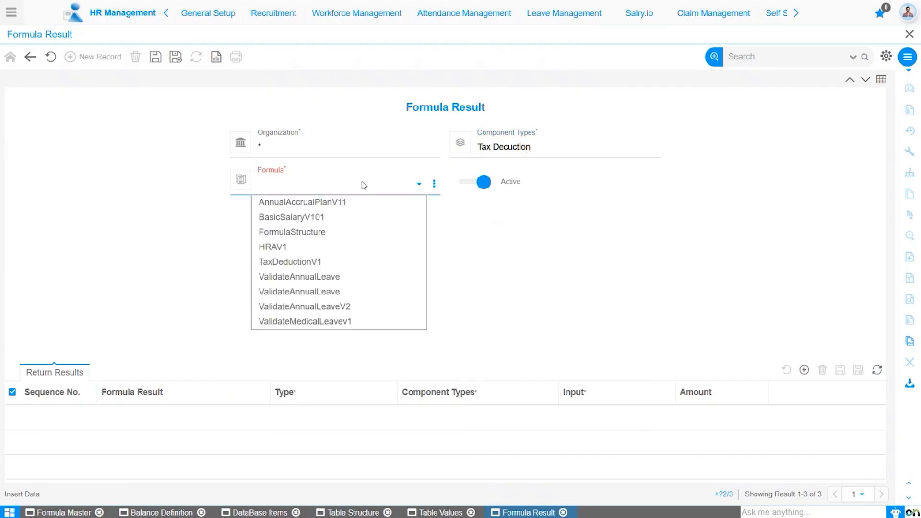
{"action": "left_click", "coordinate": [313, 262]}
{"action": "left_click", "coordinate": [155, 58]}
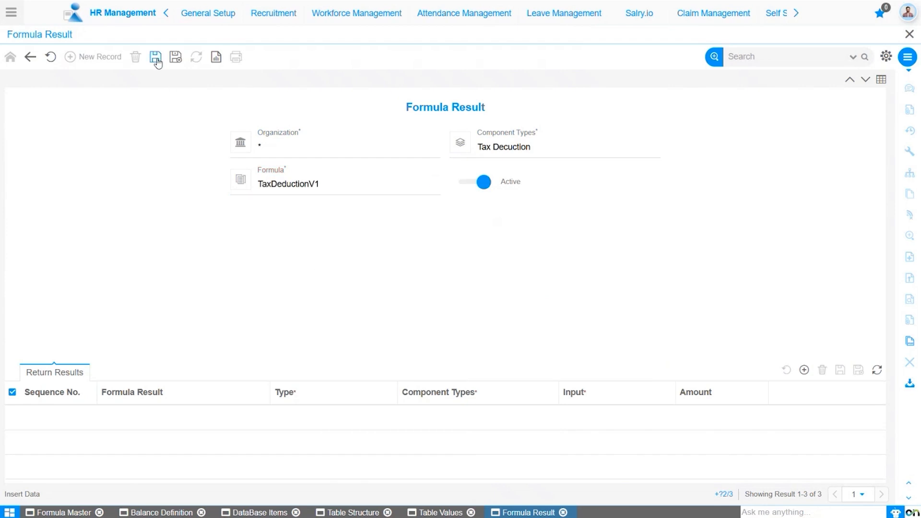
Start a return result for the TaxDeductionV1 formula result, named Pay Val with type Direct.
{"action": "left_click", "coordinate": [56, 374]}
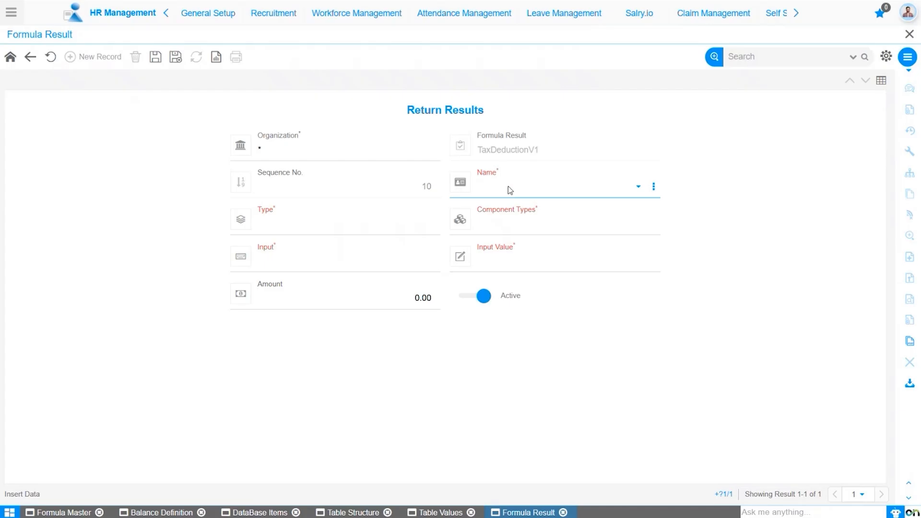
{"action": "left_click", "coordinate": [508, 187]}
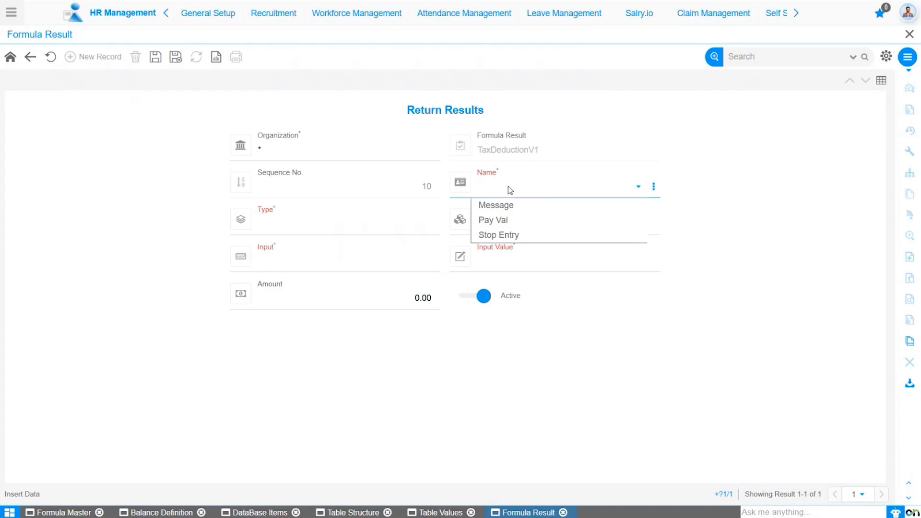
{"action": "left_click", "coordinate": [499, 220]}
{"action": "left_click", "coordinate": [397, 222]}
{"action": "left_click", "coordinate": [360, 240]}
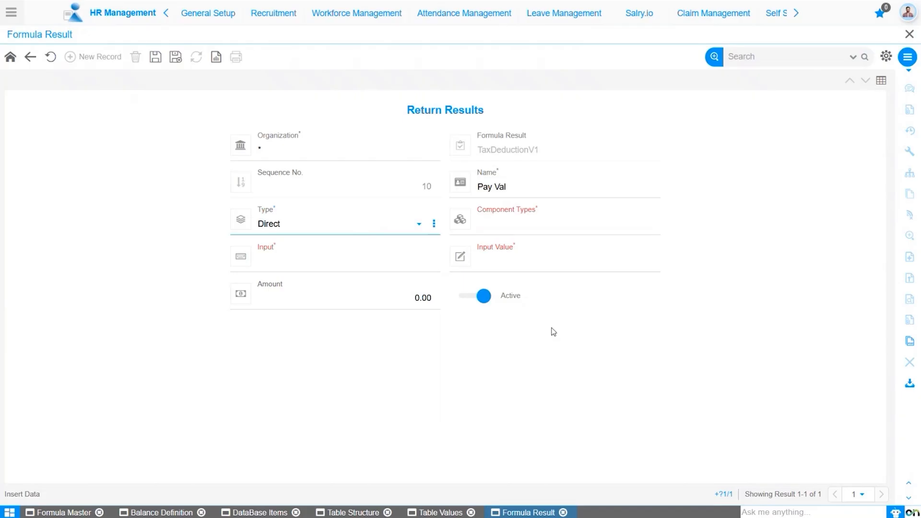
Set the return result's component type to Tax Decuction and both input and input value to Pay_Value, and save it.
{"action": "left_click", "coordinate": [514, 226]}
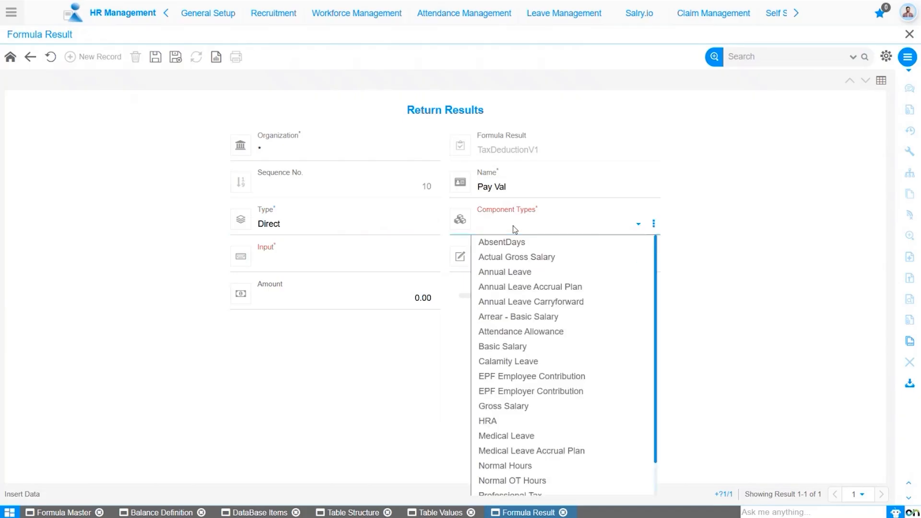
{"action": "key", "text": "t"}
{"action": "key", "text": "Return"}
{"action": "left_click", "coordinate": [366, 259]}
{"action": "left_click", "coordinate": [360, 279]}
{"action": "left_click", "coordinate": [517, 264]}
{"action": "left_click", "coordinate": [516, 282]}
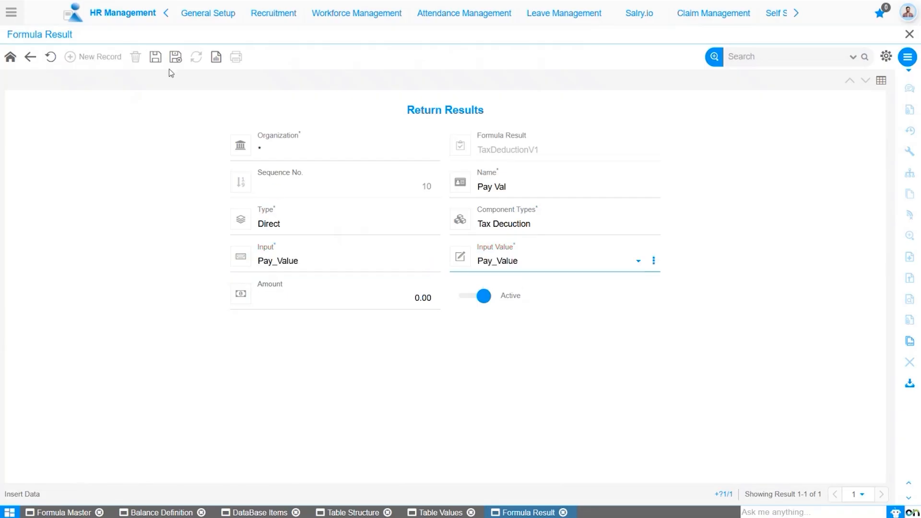
{"action": "left_click", "coordinate": [155, 56]}
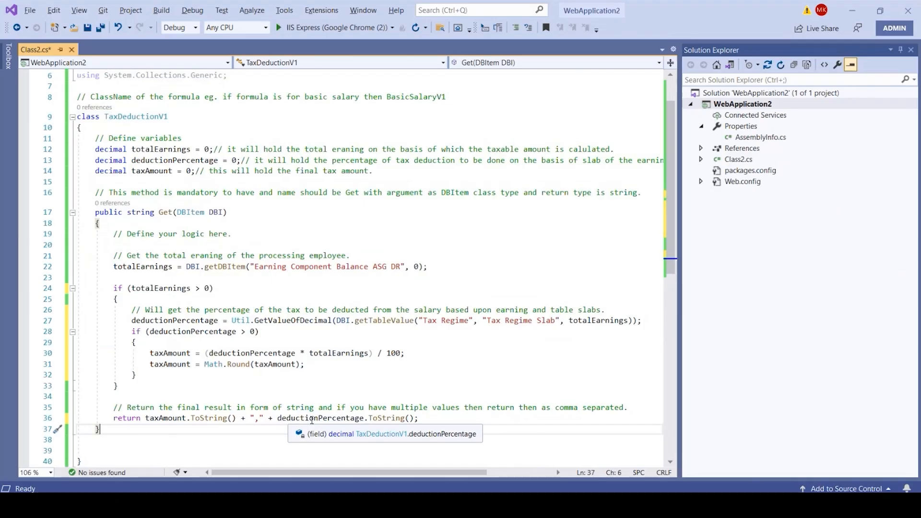
Highlight deductionPercentage in the code's return statement in Visual Studio, and start a second return result in HR Management named Pay Val with type Indirect.
{"action": "double_click", "coordinate": [313, 420]}
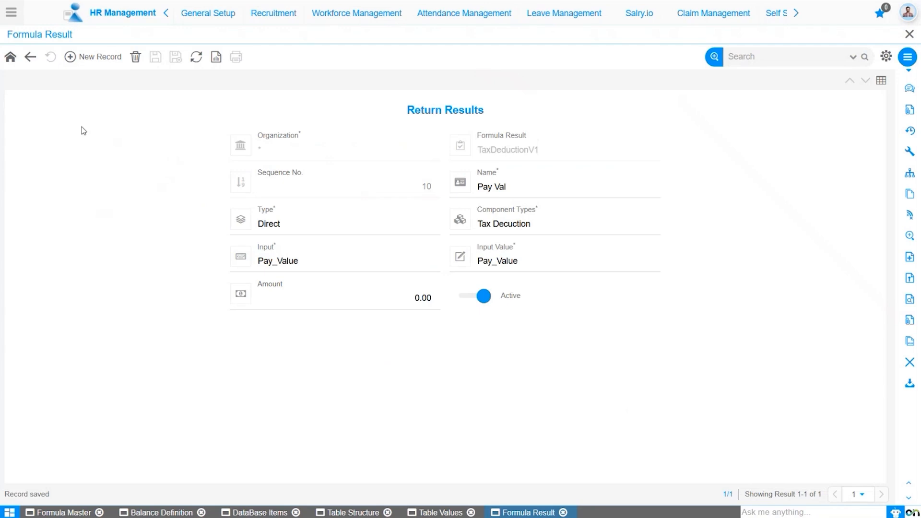
{"action": "left_click", "coordinate": [71, 66]}
{"action": "left_click", "coordinate": [499, 190]}
{"action": "left_click", "coordinate": [499, 222]}
{"action": "left_click", "coordinate": [395, 223]}
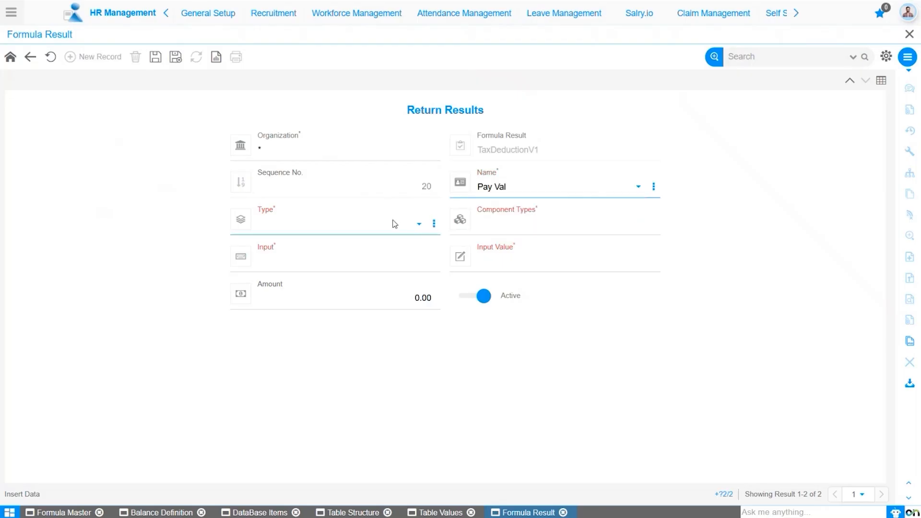
{"action": "left_click", "coordinate": [345, 257]}
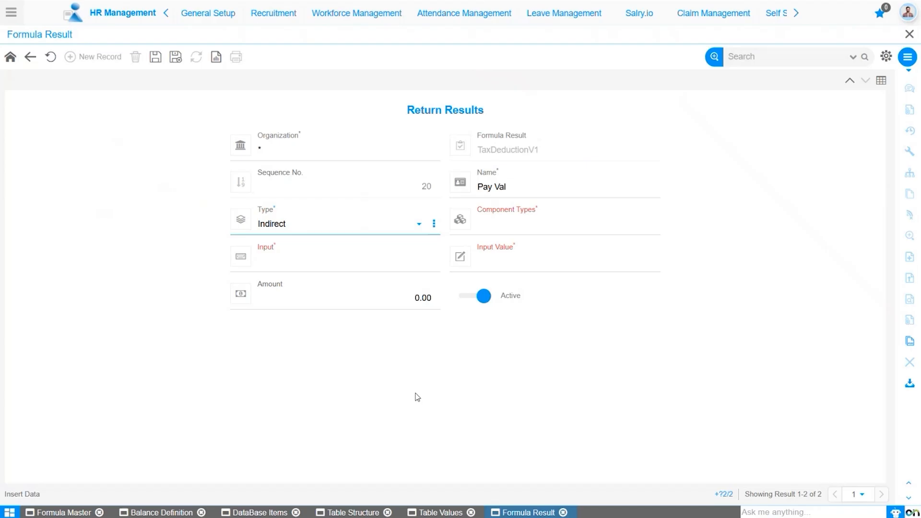
Set the second return result's component type to Tax Deduction % and both input and input value to Percentage, and save it.
{"action": "left_click", "coordinate": [540, 225]}
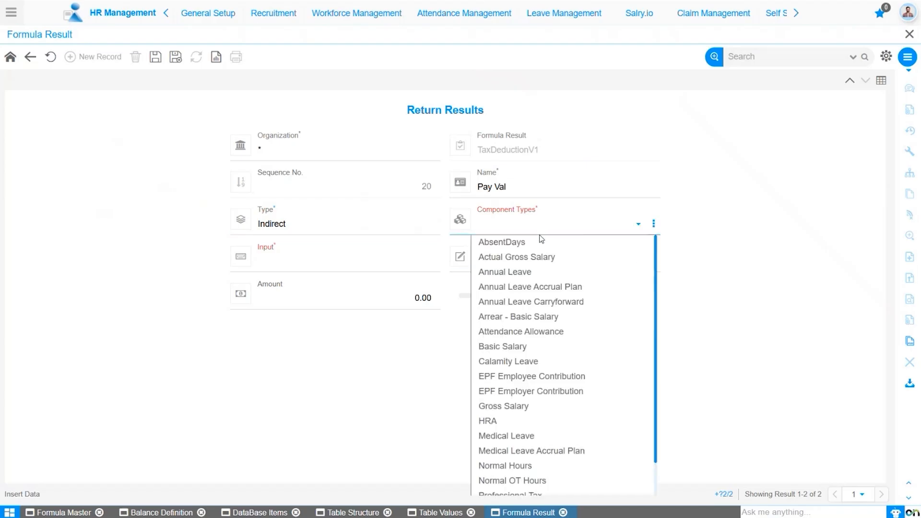
{"action": "scroll", "coordinate": [543, 325], "scroll_direction": "down", "scroll_amount": 1}
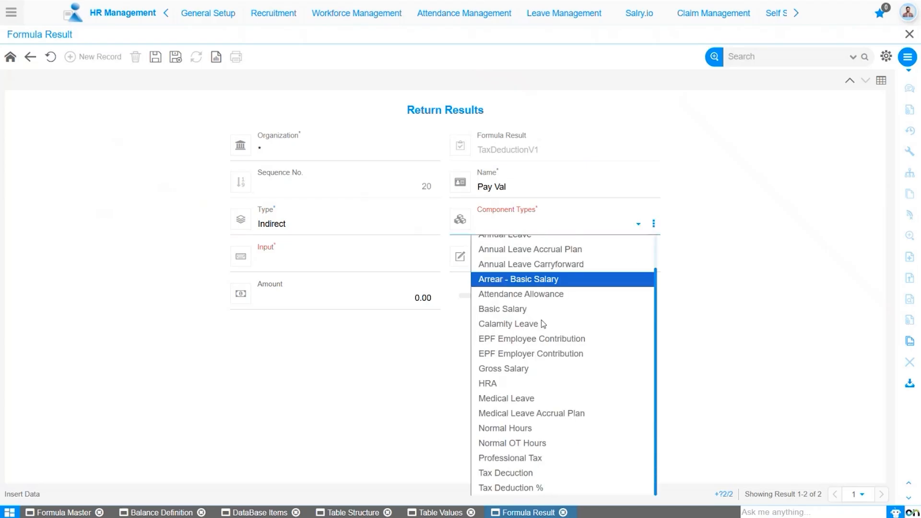
{"action": "left_click", "coordinate": [520, 488]}
{"action": "left_click", "coordinate": [384, 262]}
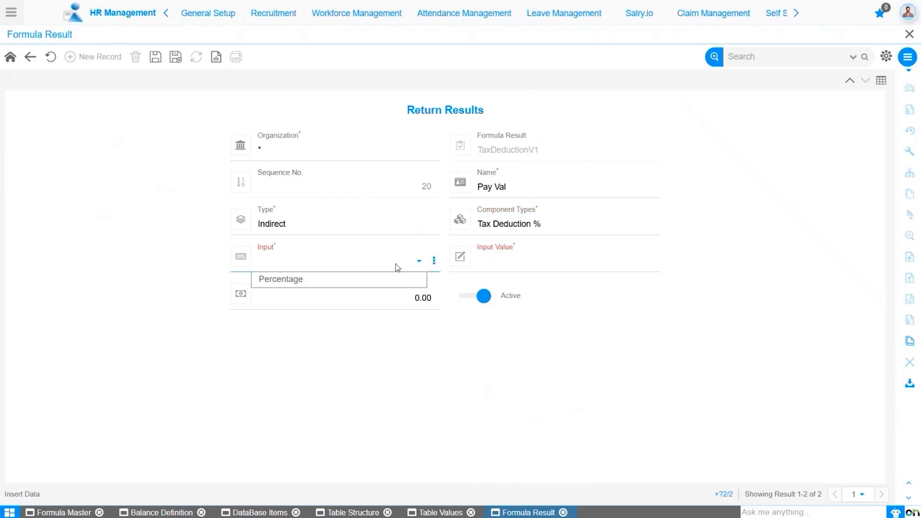
{"action": "left_click", "coordinate": [372, 279]}
{"action": "left_click", "coordinate": [504, 264]}
{"action": "left_click", "coordinate": [505, 279]}
{"action": "left_click", "coordinate": [156, 58]}
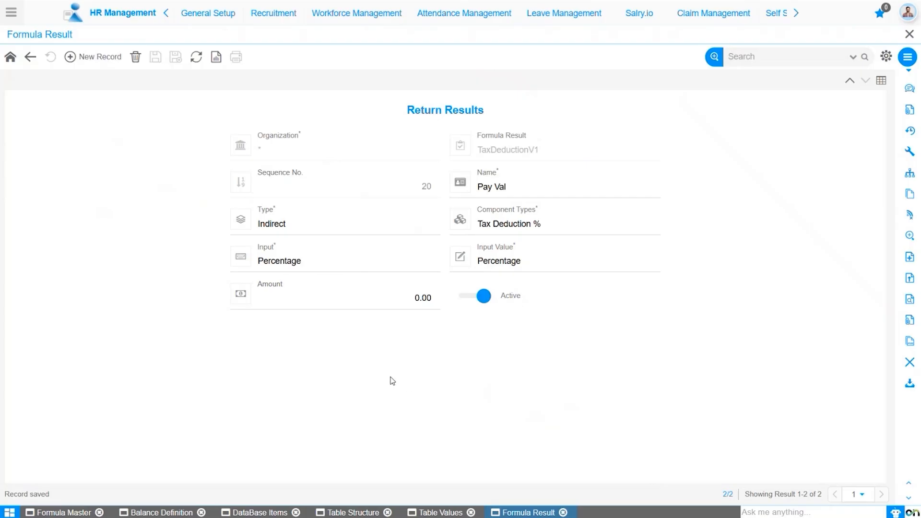
Open Employee Work Information(Payroll) and view the Tax Decuction payroll component of the employee whose employment started 6/1/2025.
{"action": "left_click", "coordinate": [366, 20]}
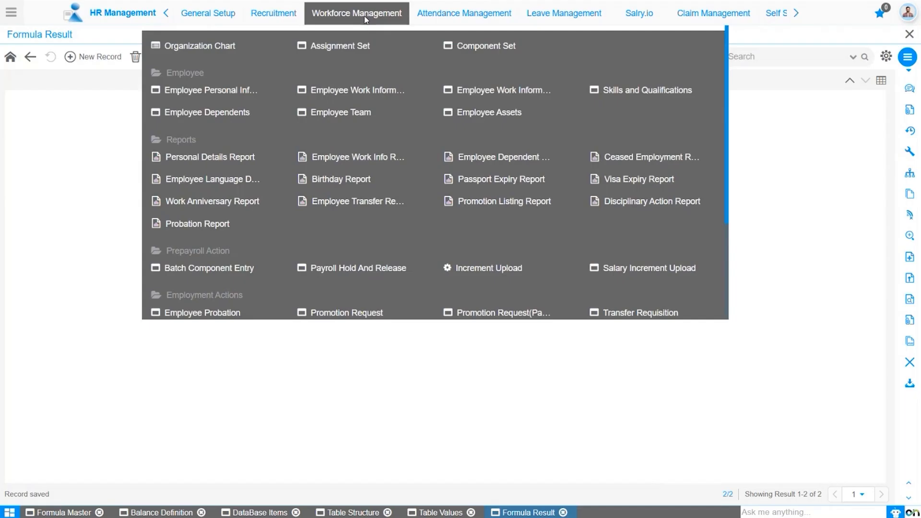
{"action": "left_click", "coordinate": [513, 93]}
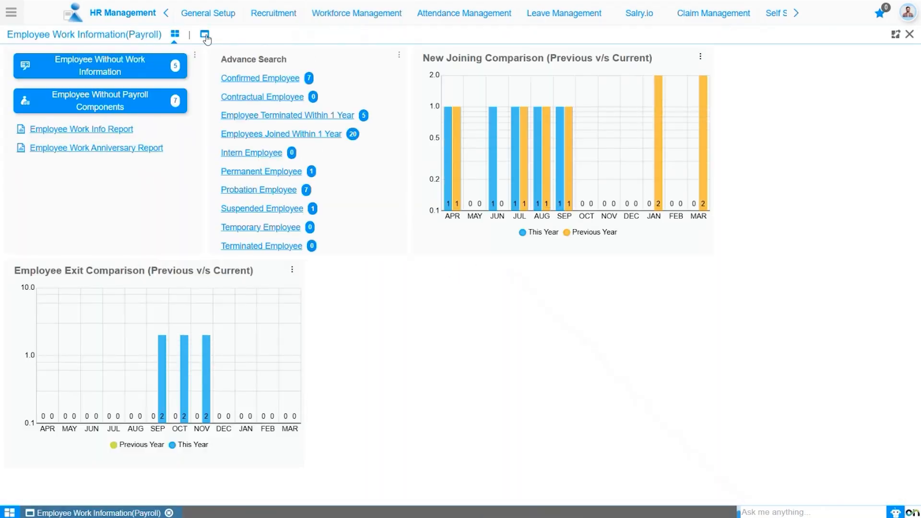
{"action": "left_click", "coordinate": [206, 35]}
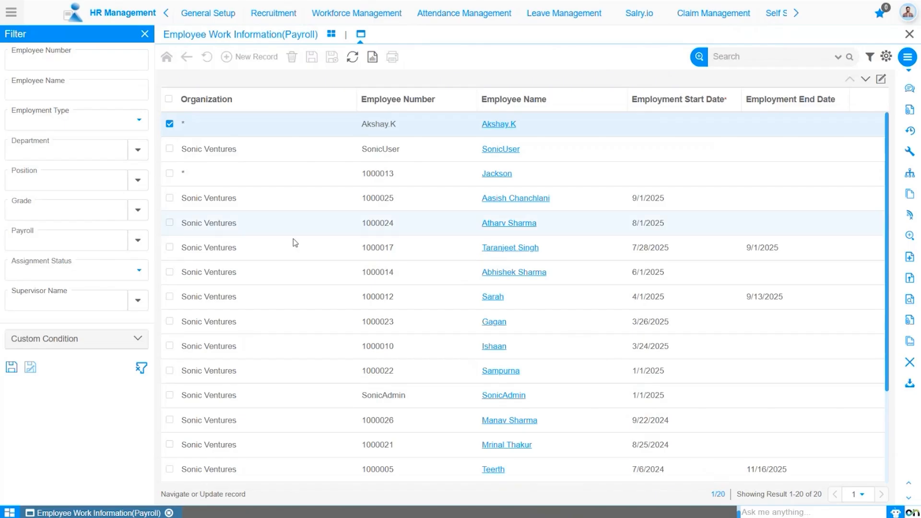
{"action": "left_click", "coordinate": [496, 273]}
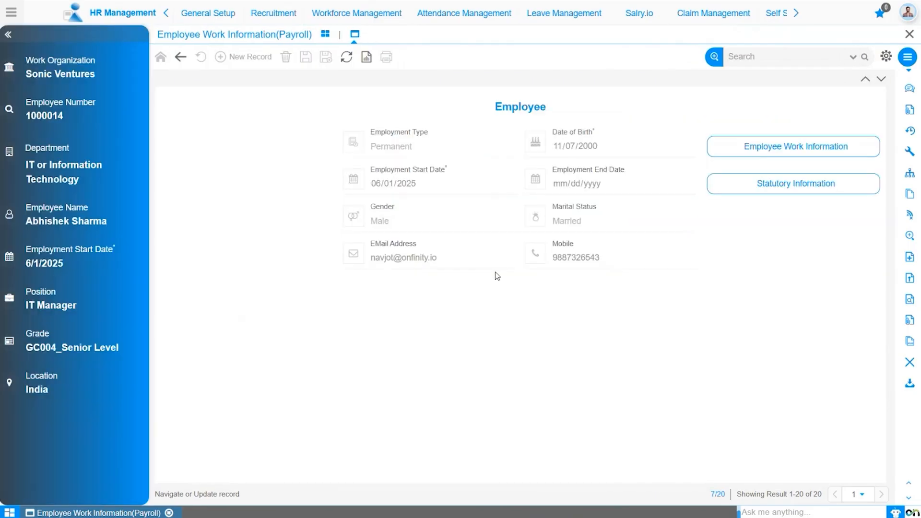
{"action": "left_click", "coordinate": [790, 153]}
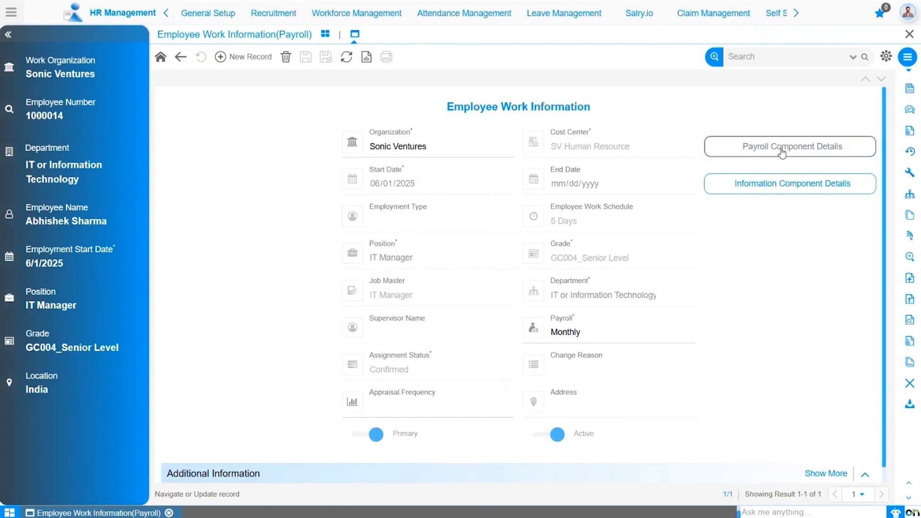
{"action": "left_click", "coordinate": [782, 150]}
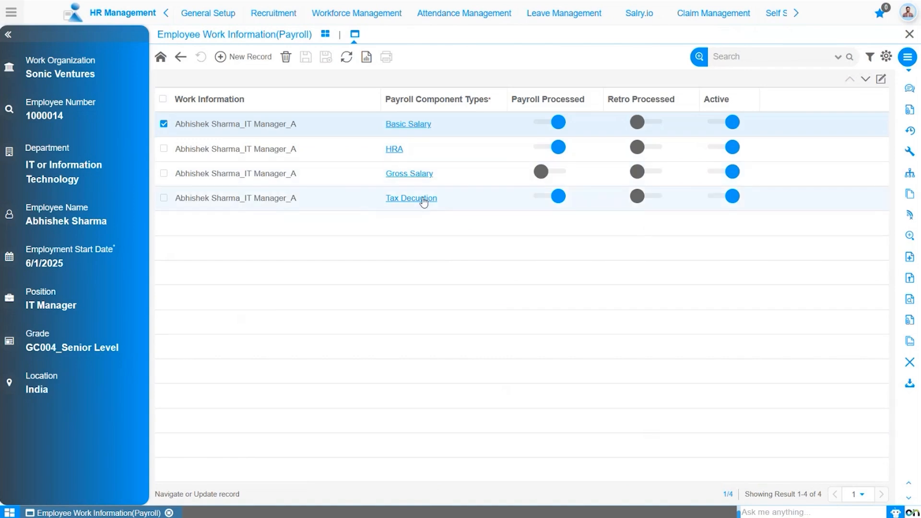
{"action": "left_click", "coordinate": [425, 201]}
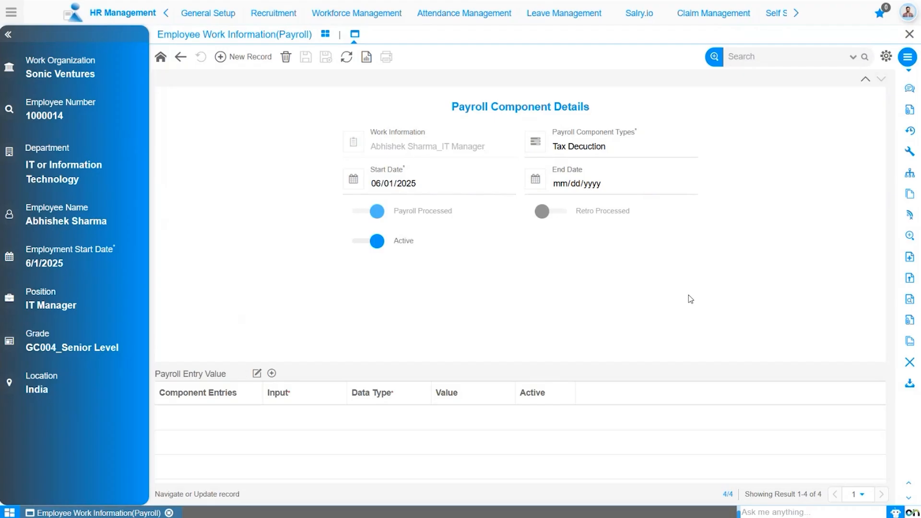
Open the Monthly payroll run record for the pay period SV Monthly_2025-06-01.
{"action": "left_click", "coordinate": [640, 17]}
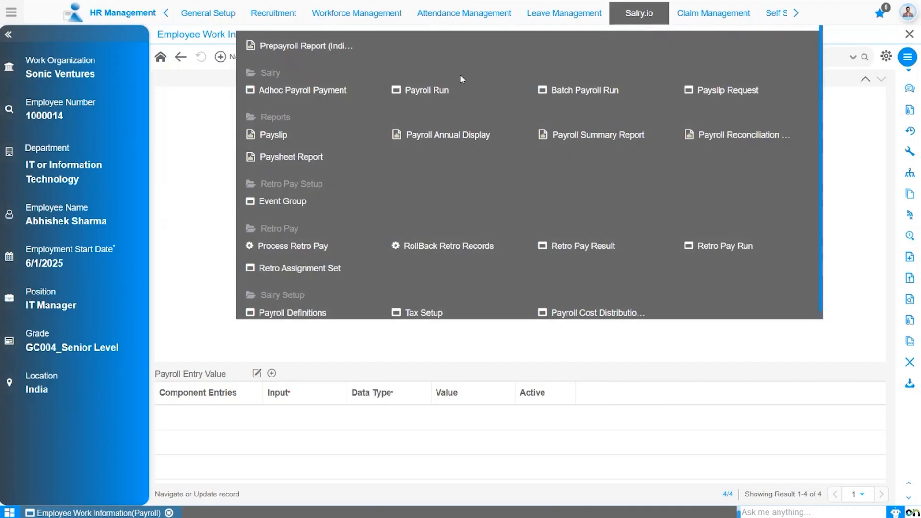
{"action": "left_click", "coordinate": [426, 90]}
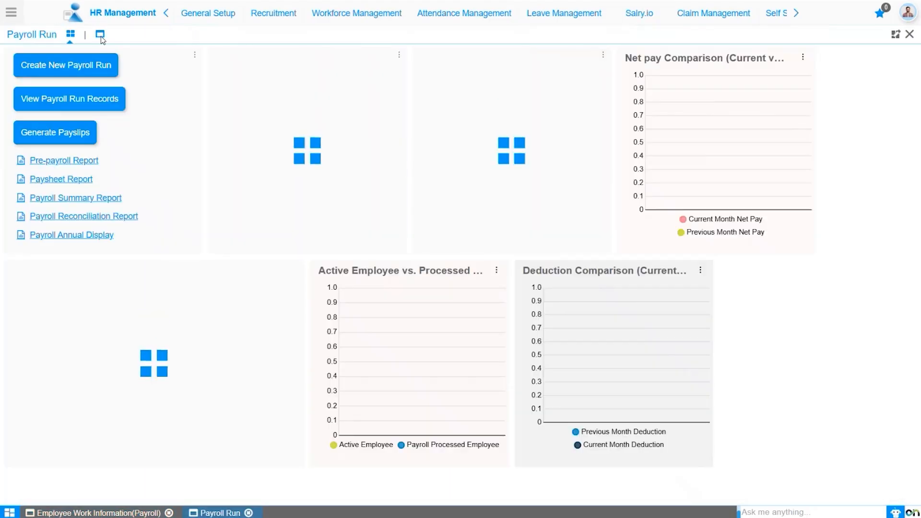
{"action": "left_click", "coordinate": [100, 35]}
{"action": "left_click", "coordinate": [336, 124]}
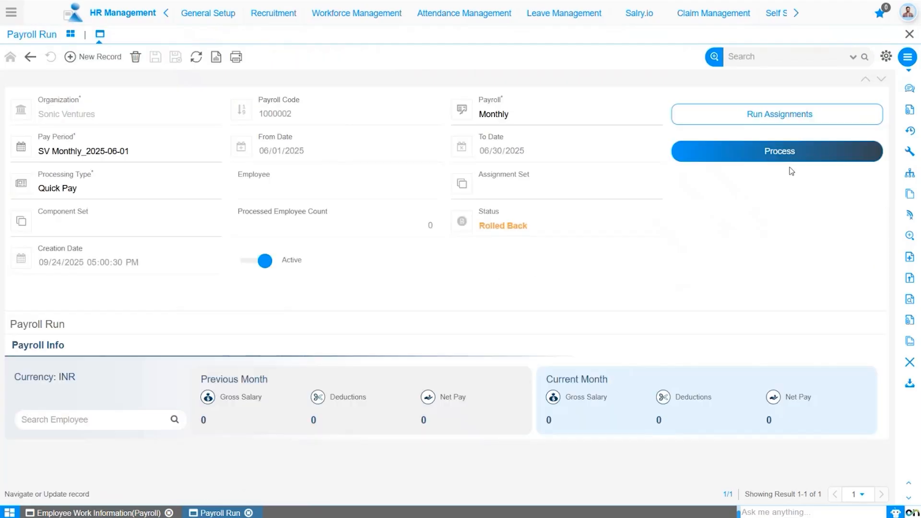
Process the payroll run for the employee whose Tax Decuction component was viewed, choosing them by name.
{"action": "left_click", "coordinate": [790, 154]}
{"action": "left_click", "coordinate": [463, 291]}
{"action": "type", "text": "abhish"}
{"action": "left_click", "coordinate": [454, 272]}
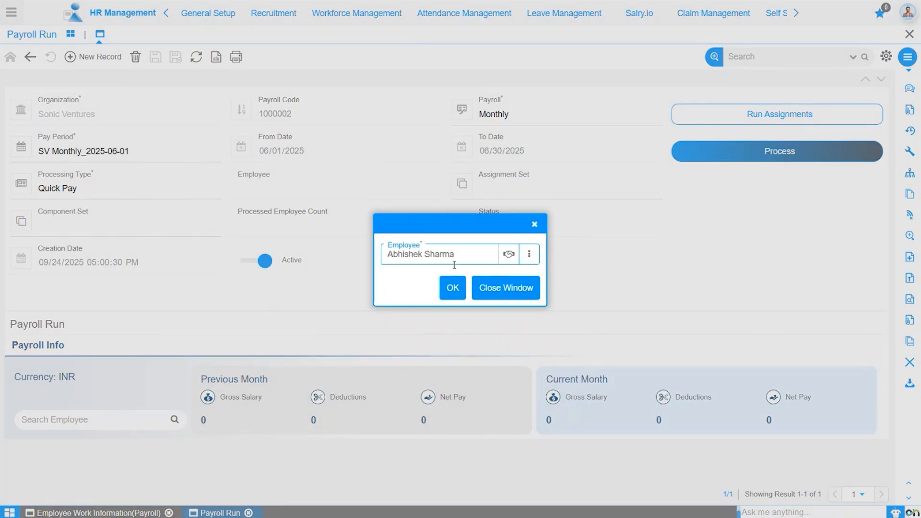
{"action": "left_click", "coordinate": [451, 291]}
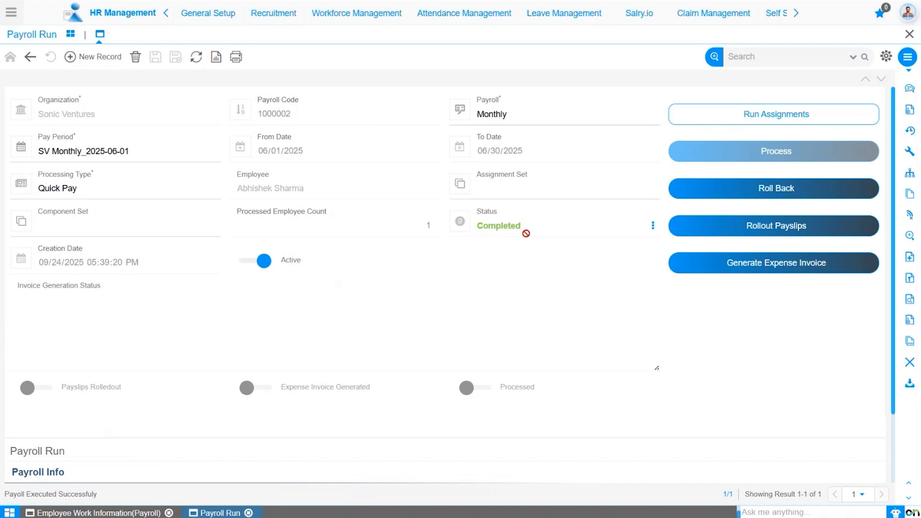
Open the processed employee's run assignment and examine the component amounts in its run results.
{"action": "left_click", "coordinate": [773, 123]}
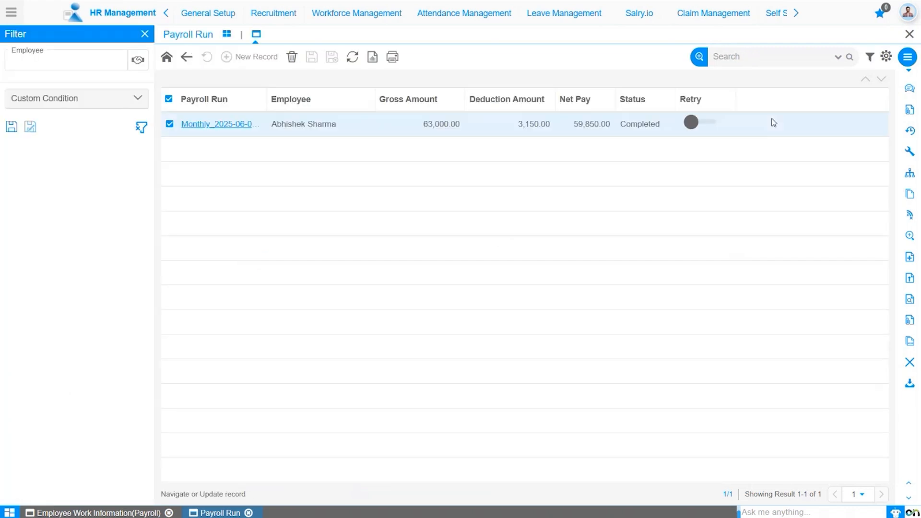
{"action": "left_click", "coordinate": [243, 125]}
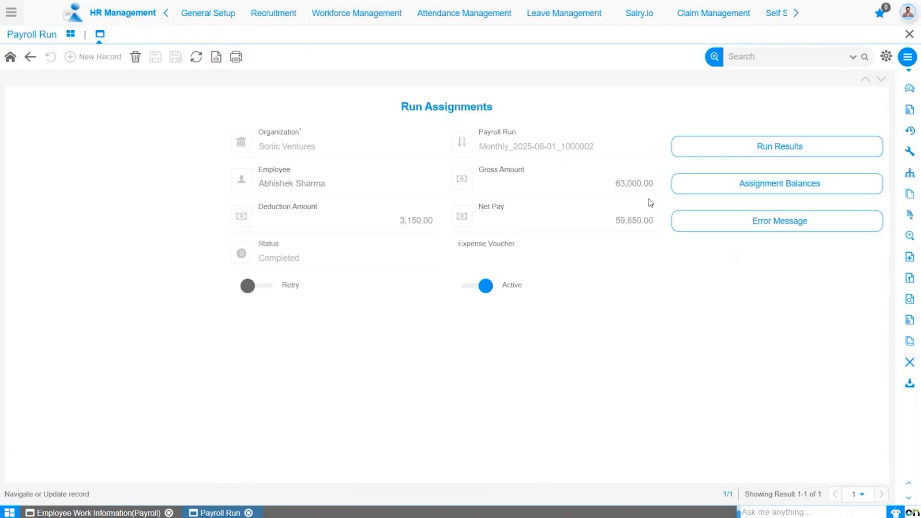
{"action": "left_click", "coordinate": [771, 153]}
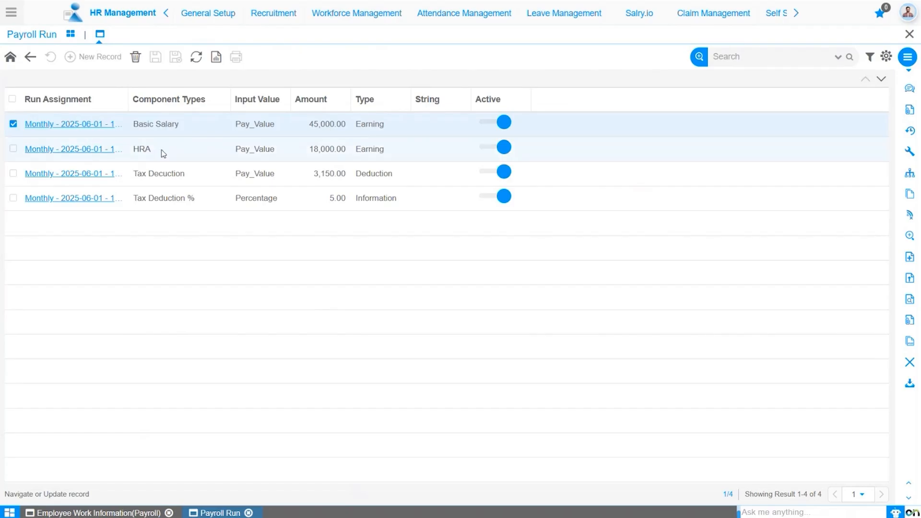
{"action": "left_click", "coordinate": [312, 156]}
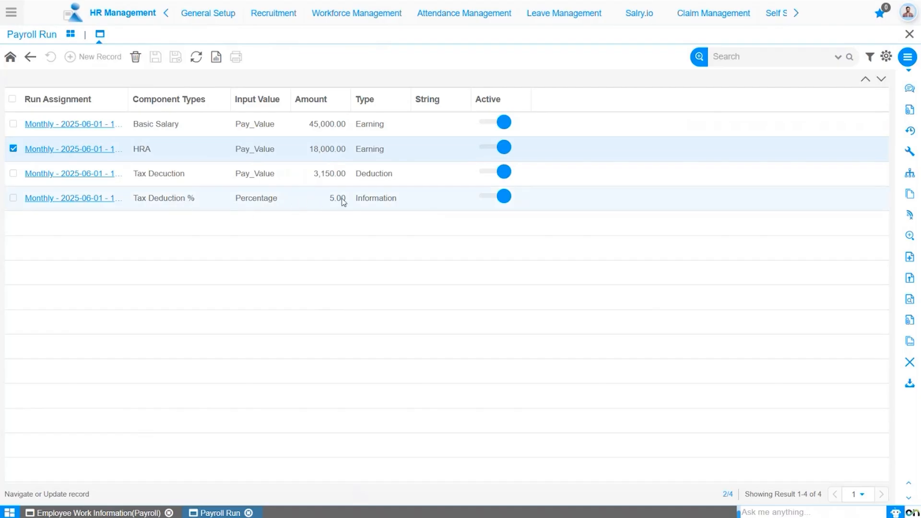
Open the rows of the Tax Regime Slab column in Table Values and examine the percentage set for each income range.
{"action": "scroll", "coordinate": [451, 514], "scroll_direction": "up", "scroll_amount": 1}
{"action": "left_click", "coordinate": [450, 514]}
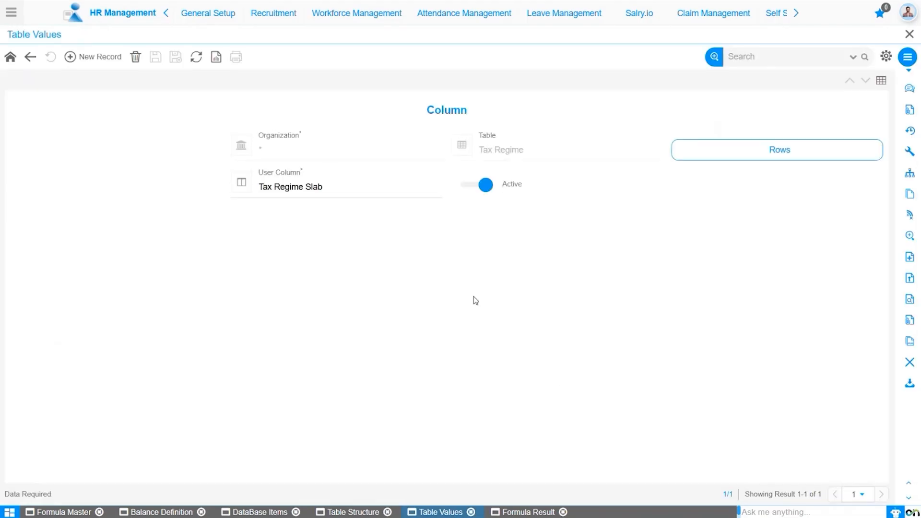
{"action": "left_click", "coordinate": [758, 159]}
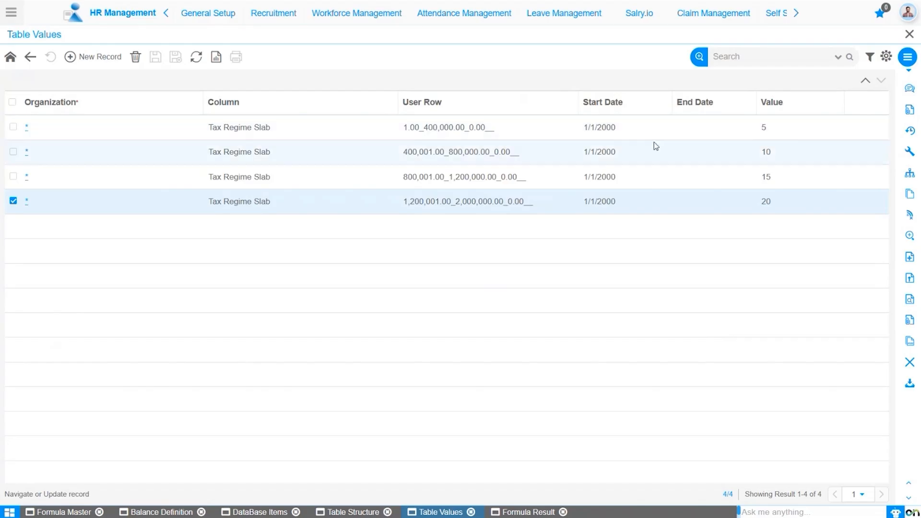
{"action": "left_click", "coordinate": [794, 131]}
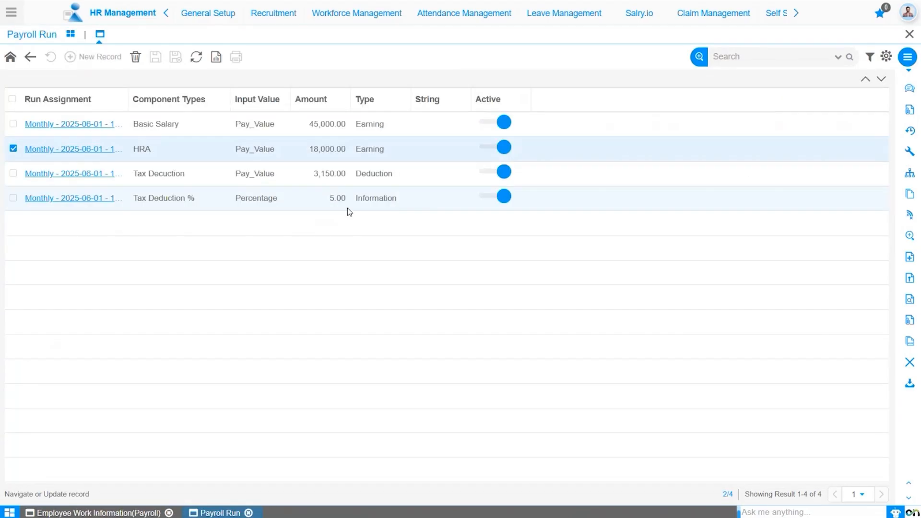
Check the Tax Decuction and Tax Deduction % entries in the payroll run results and return to the employee's run assignment totals.
{"action": "left_click", "coordinate": [342, 208]}
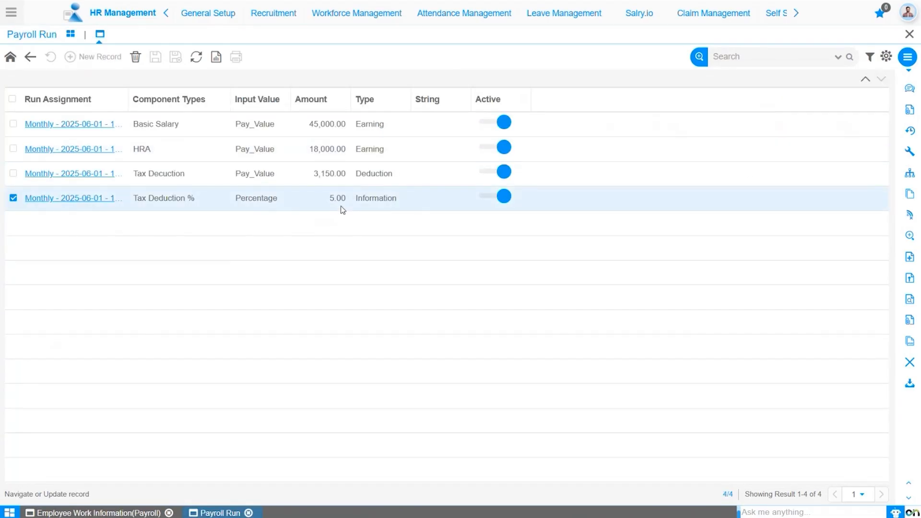
{"action": "left_click", "coordinate": [330, 181]}
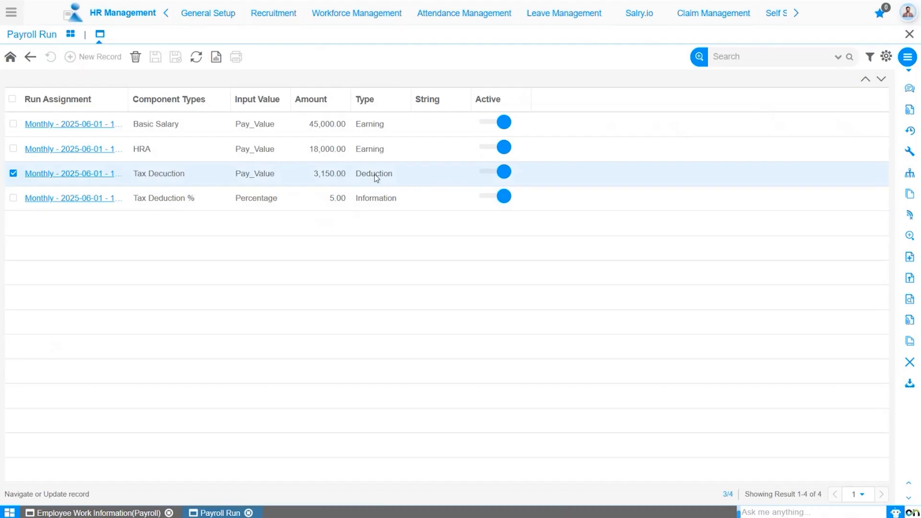
{"action": "left_click", "coordinate": [281, 206]}
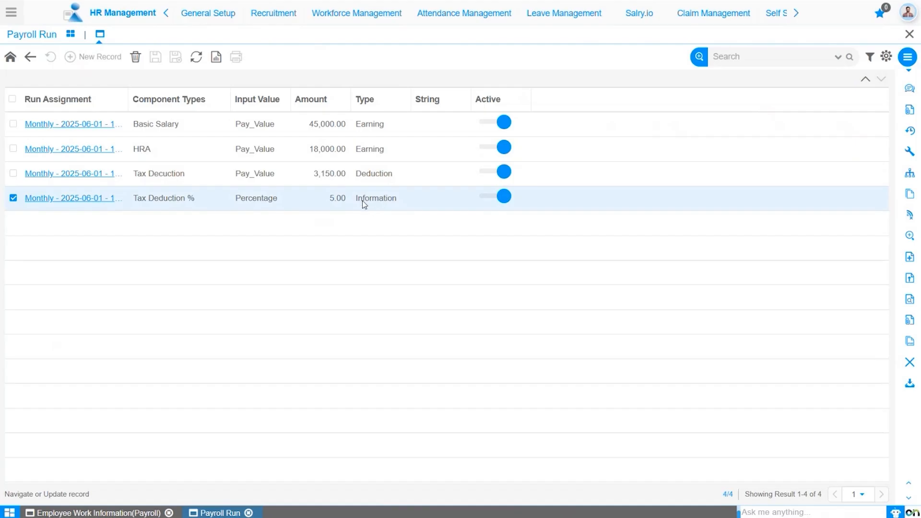
{"action": "left_click", "coordinate": [31, 58]}
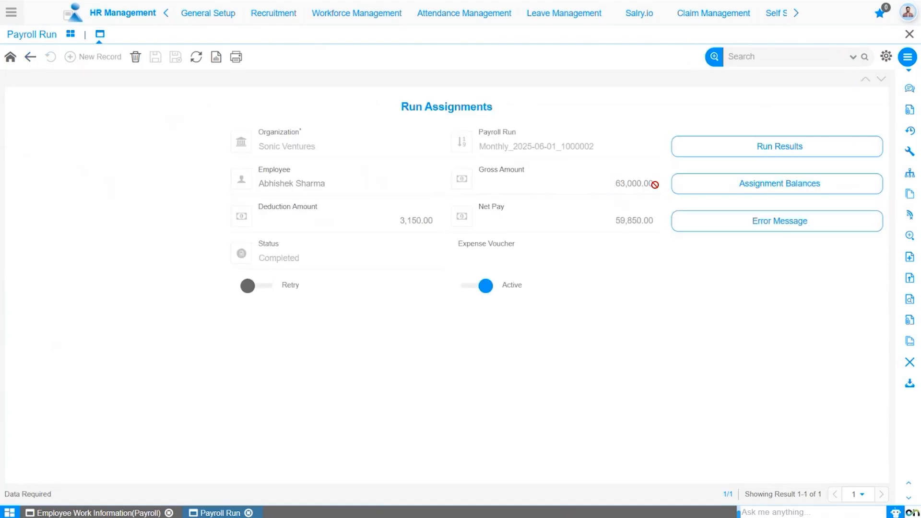